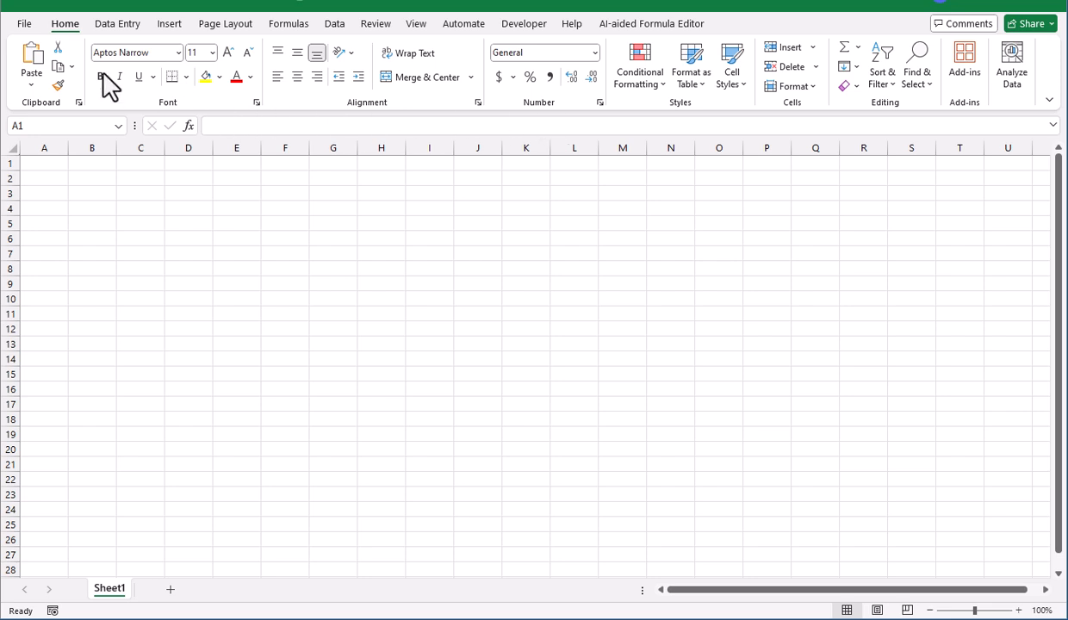
Step: Search the online templates for a new workbook using the term "checkbook"
click(25, 26)
click(49, 97)
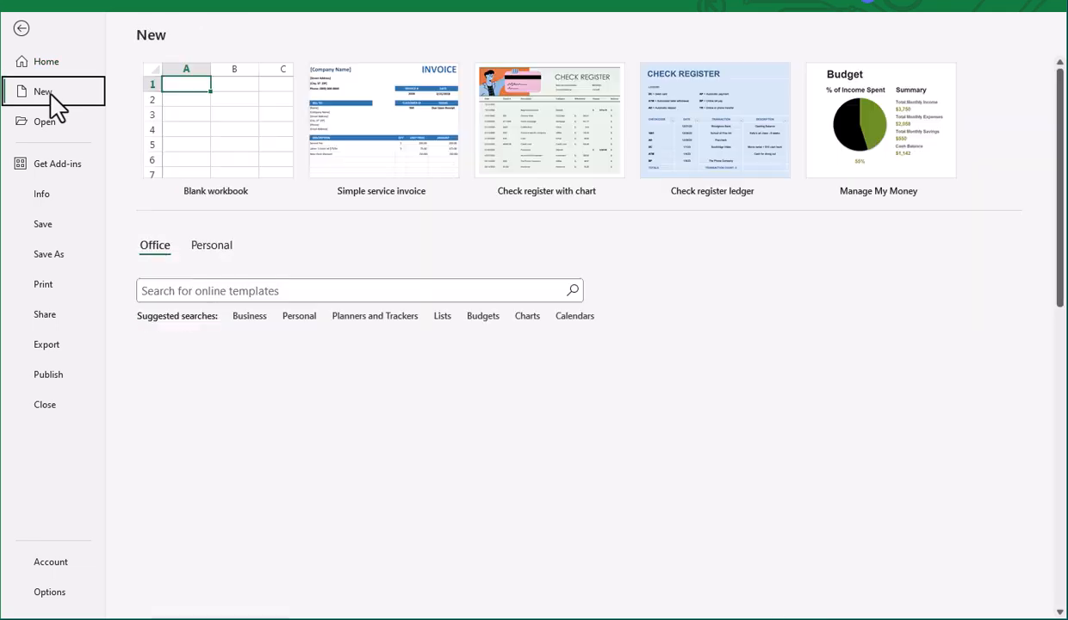
click(265, 289)
text(checkbook)
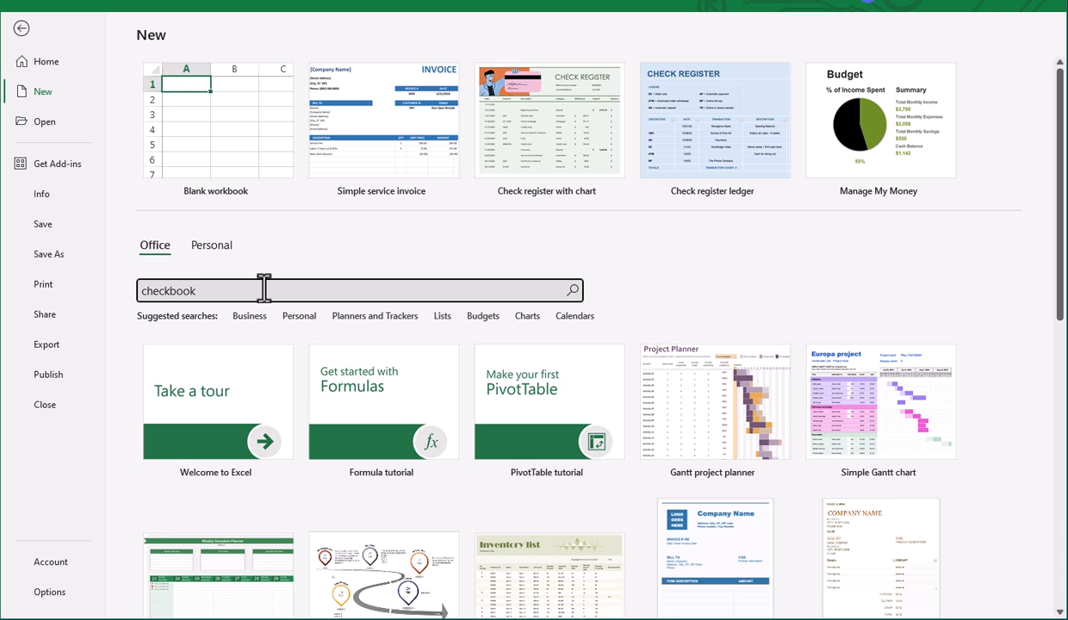
key(Return)
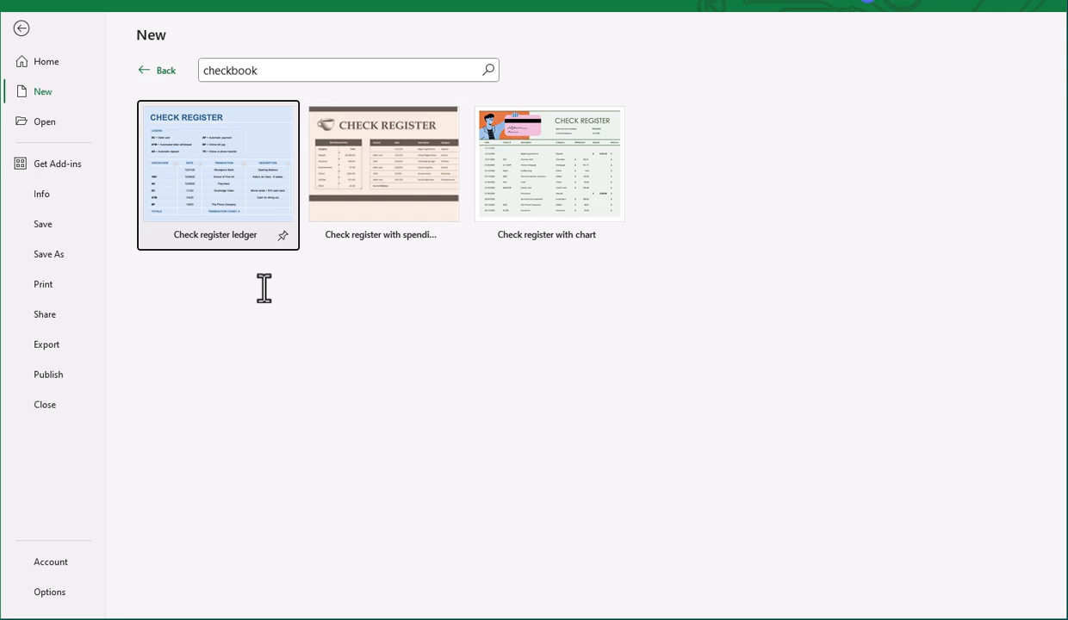
Step: Create a new workbook from the Check register ledger template
click(229, 200)
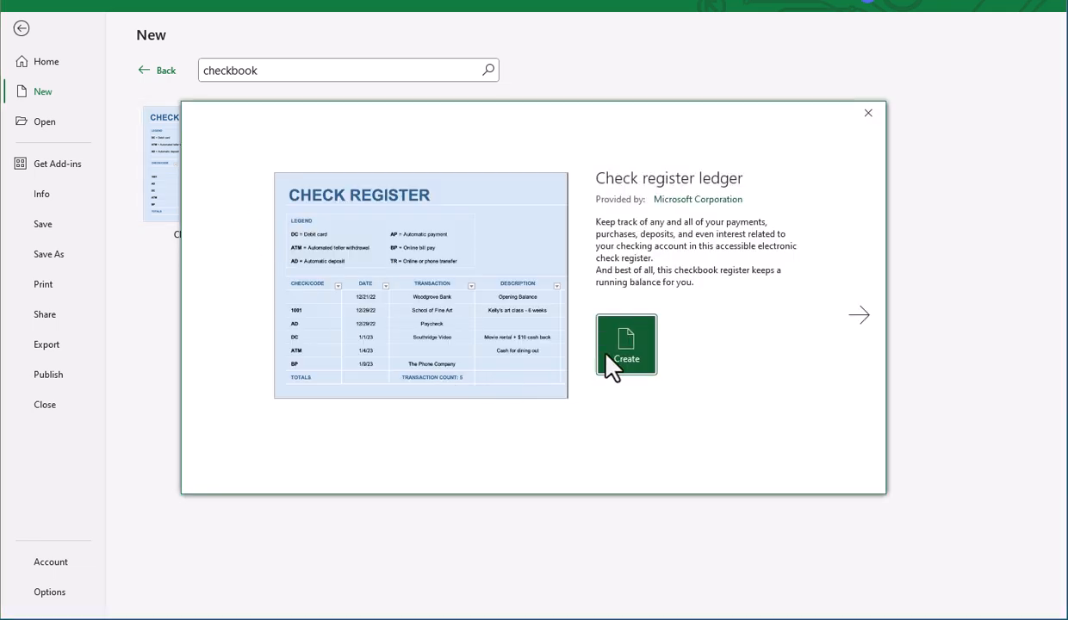
click(626, 352)
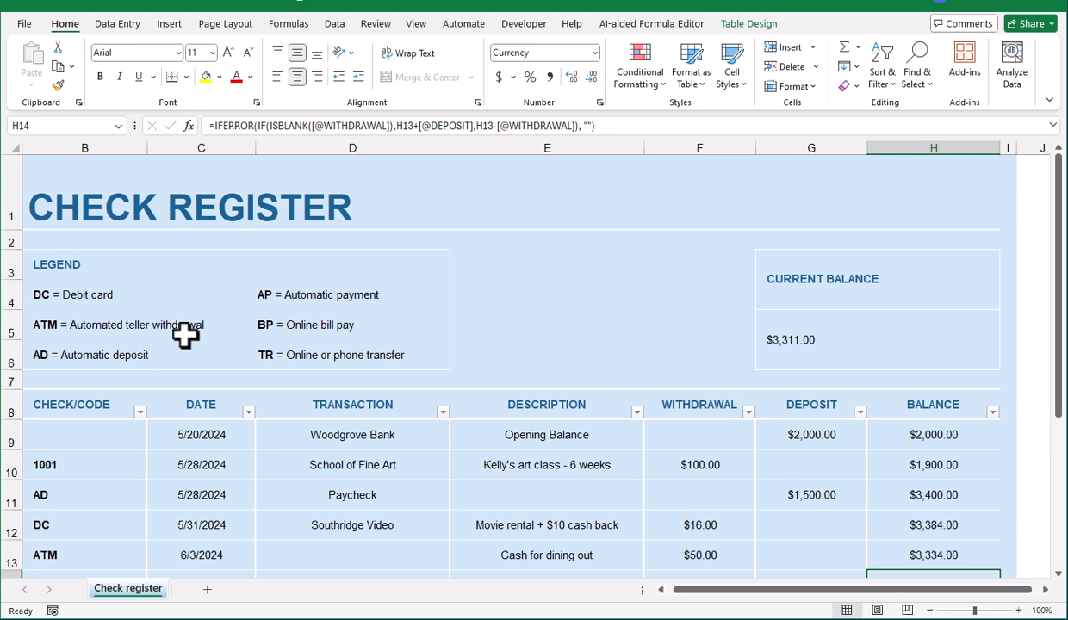
scroll(185, 336, down, 3)
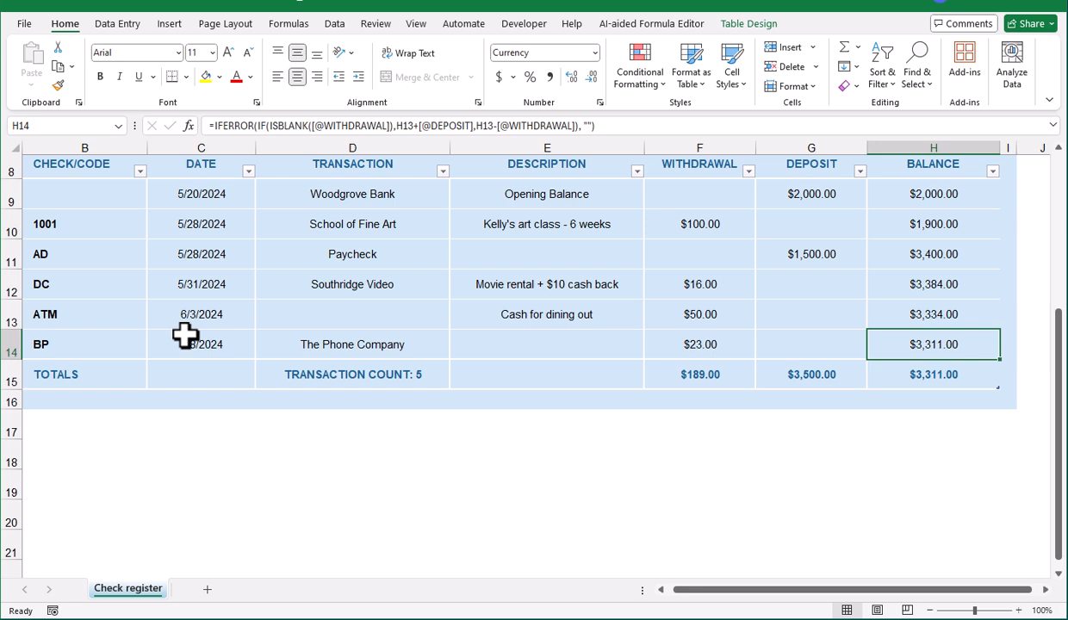
Step: Add a new table row below the last transaction, The Phone Company, in the check register
click(796, 340)
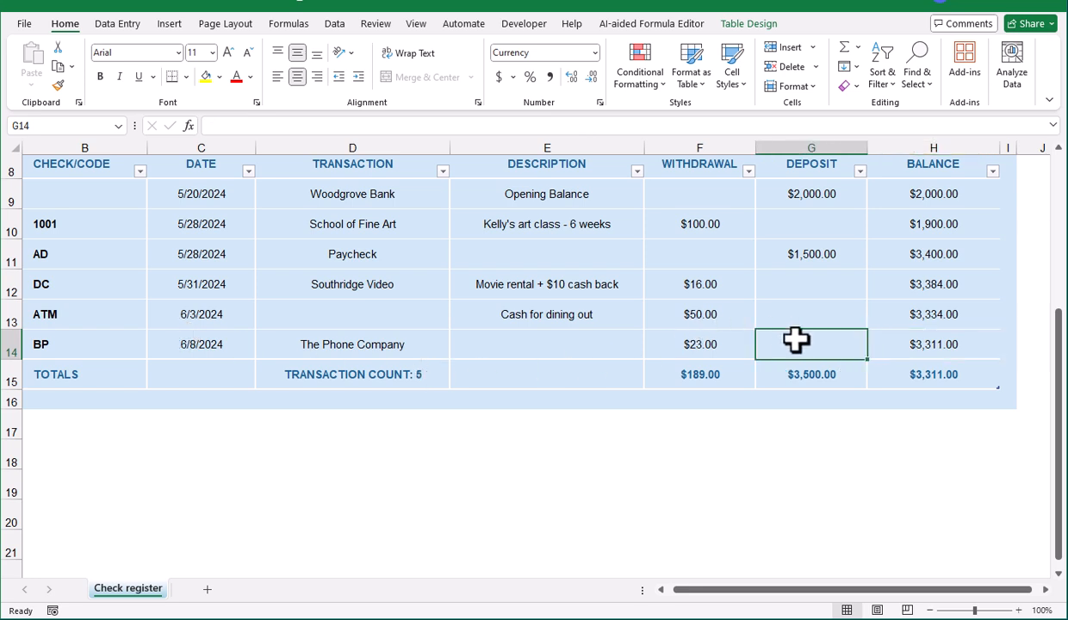
click(945, 345)
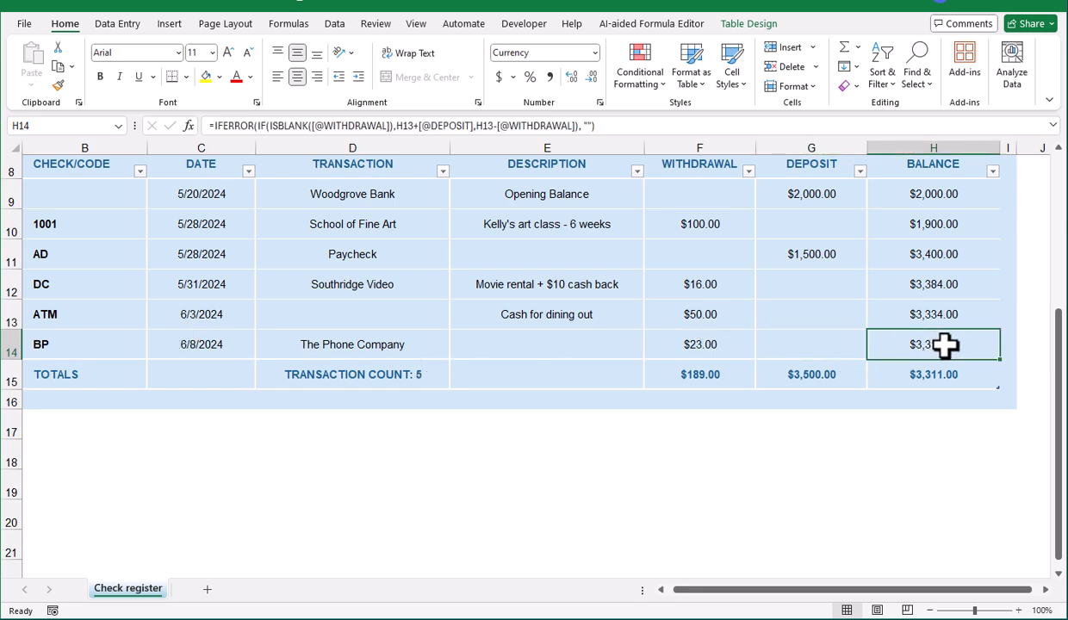
key(Tab)
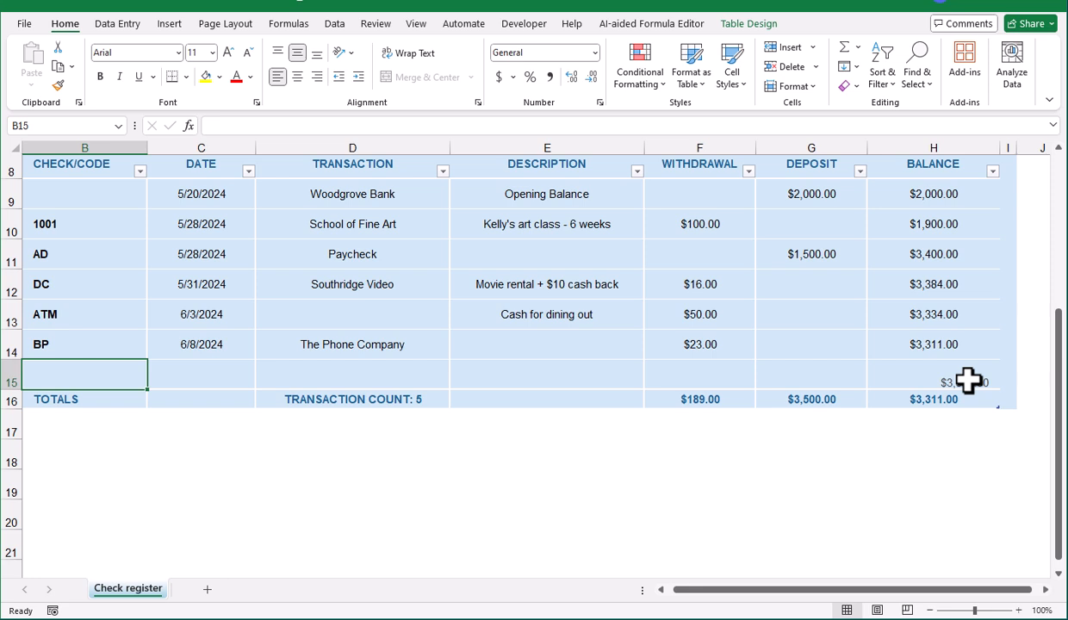
Step: Fill the new transaction row 15 with date 6/8, transaction "Test", description "Test" and a withdrawal of 45
key(Tab)
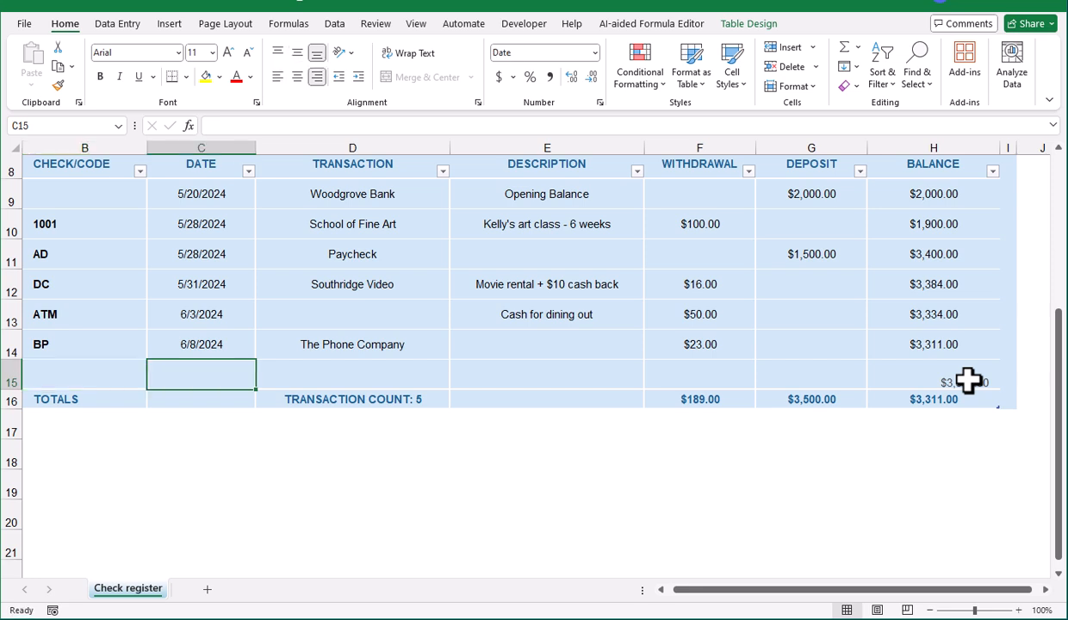
text(6/8)
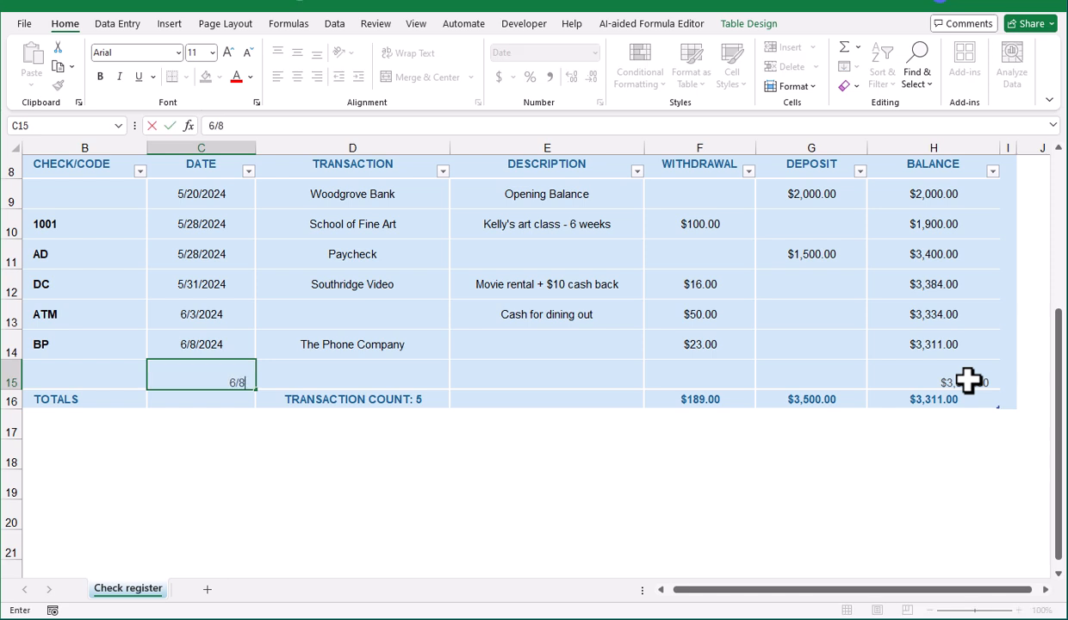
key(Return)
key(Up)
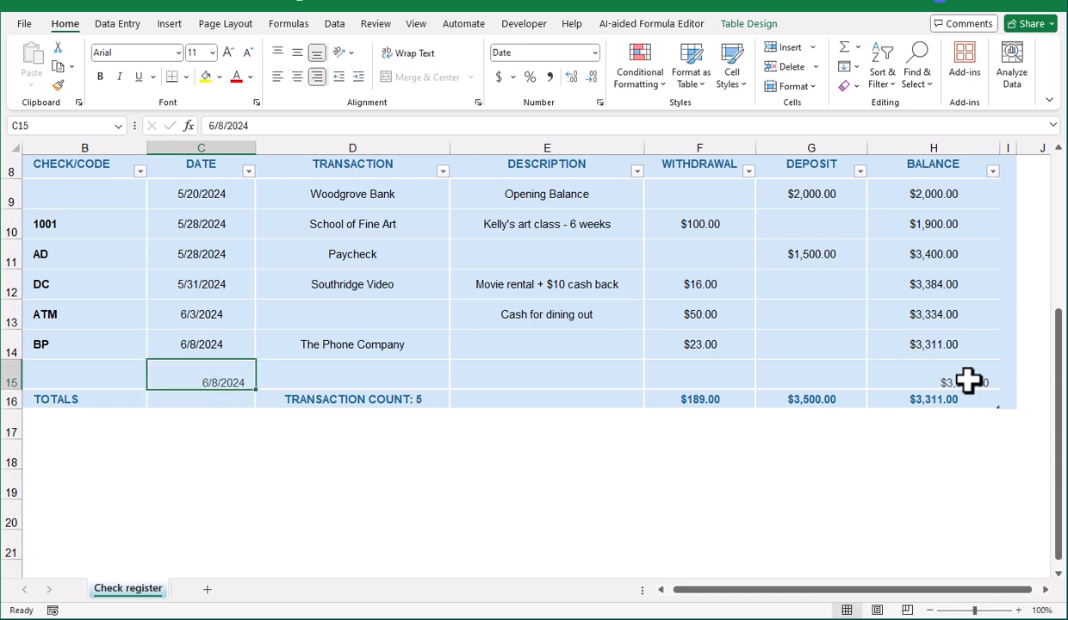
key(Tab)
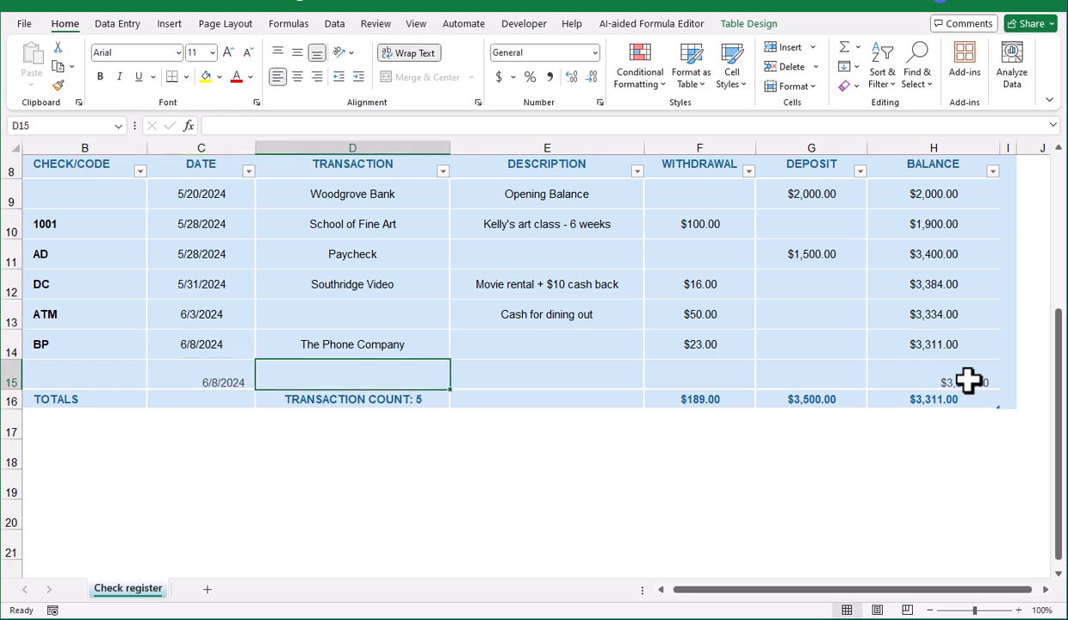
text(Test)
key(Tab)
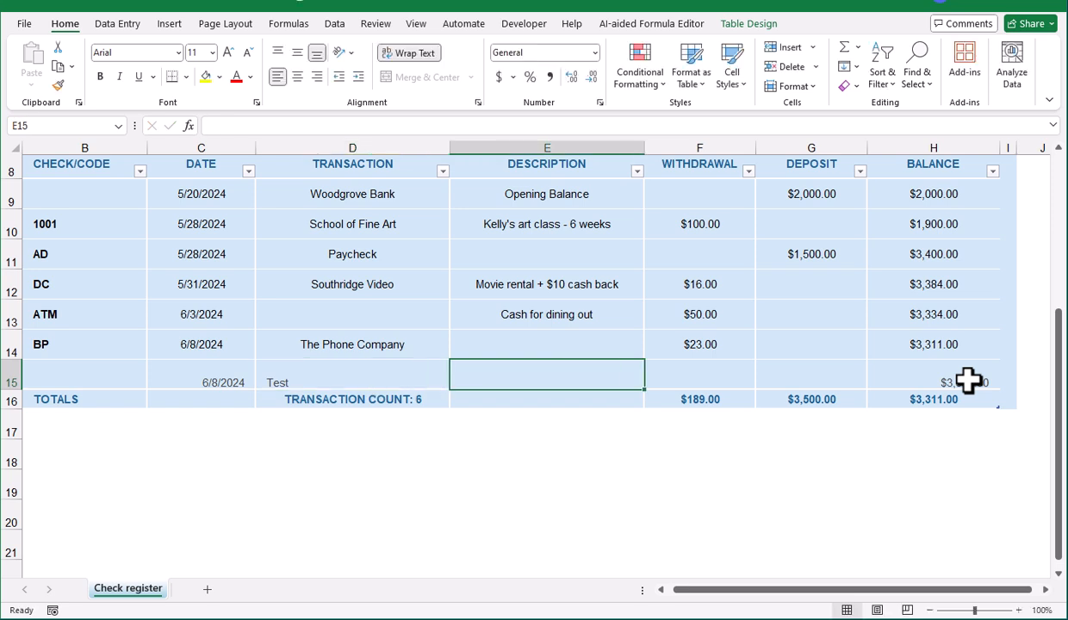
text(Test)
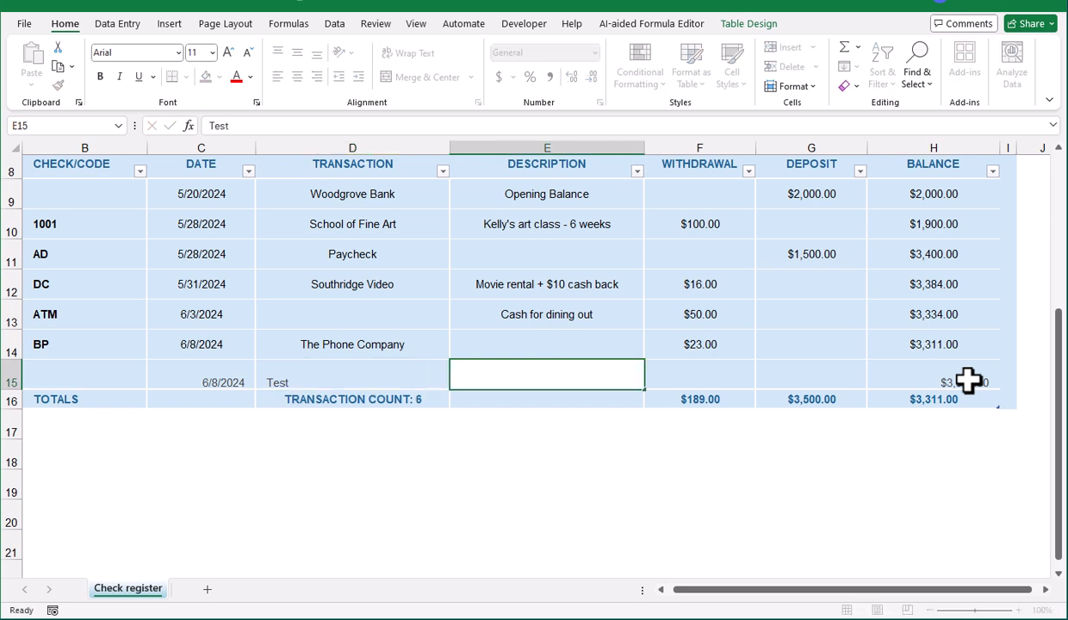
key(Tab)
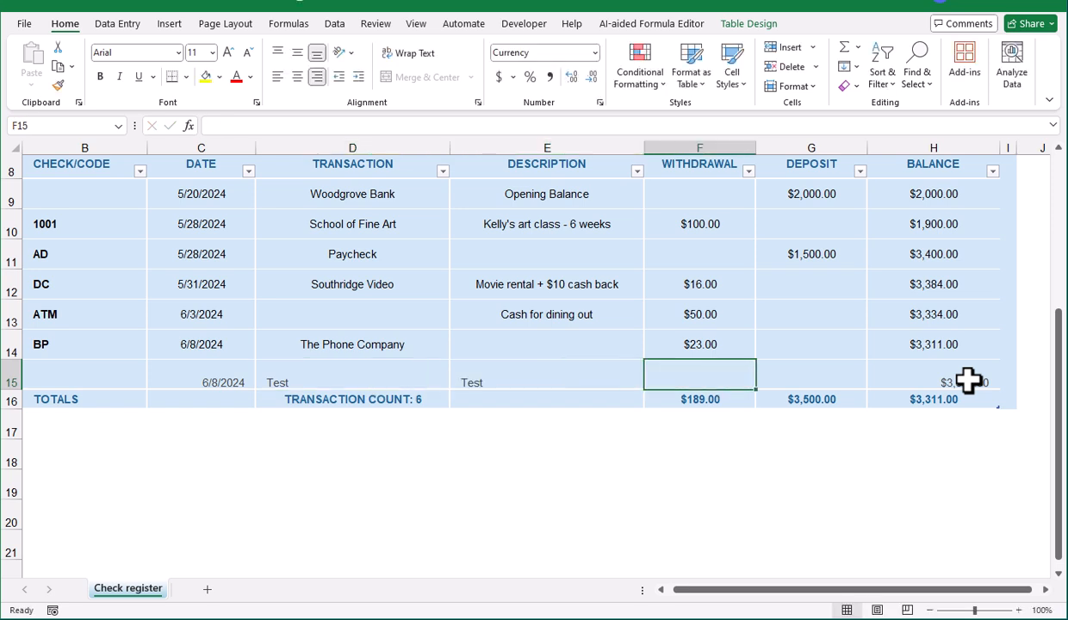
text(45)
key(Tab)
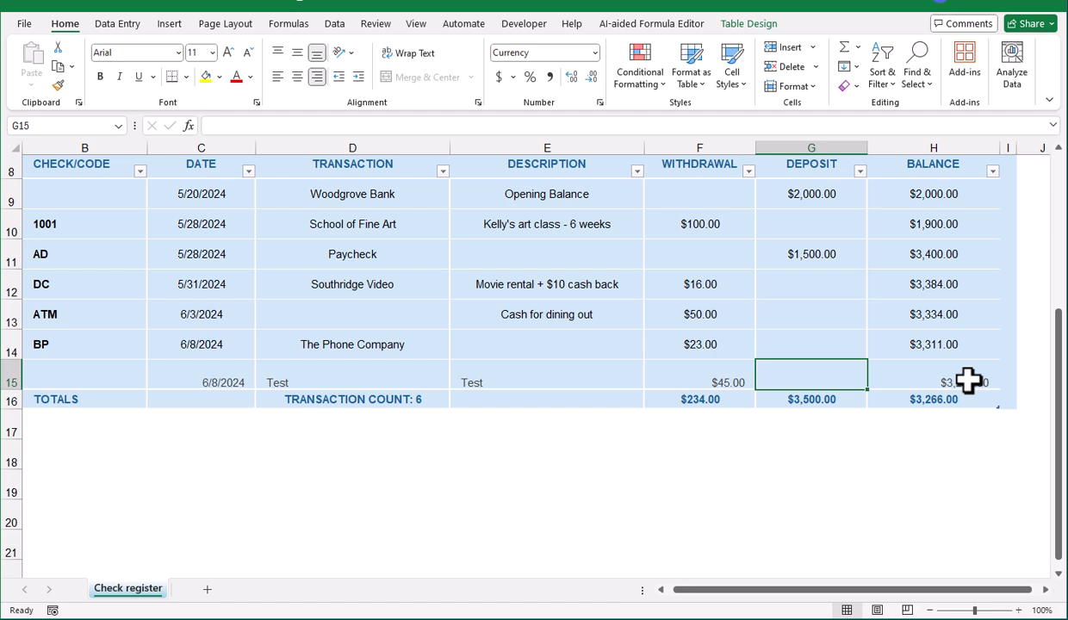
Step: Add two more blank transaction rows to the table below the Test entry
key(Tab)
key(Tab)
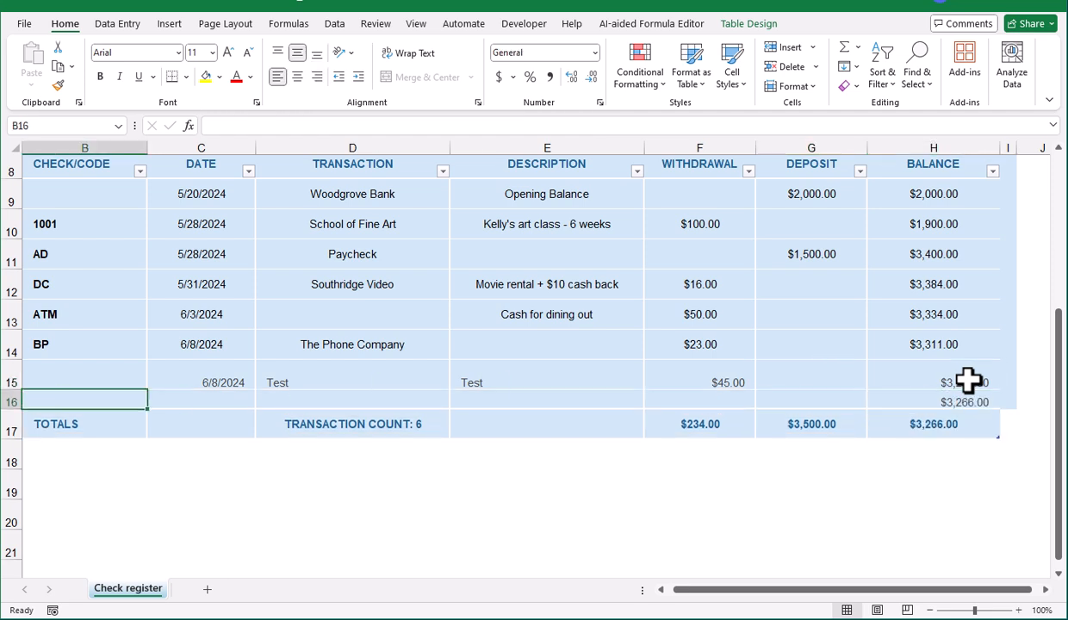
key(Tab)
key(Tab)
key(Tab)
key(Tab)
key(Tab)
key(Tab)
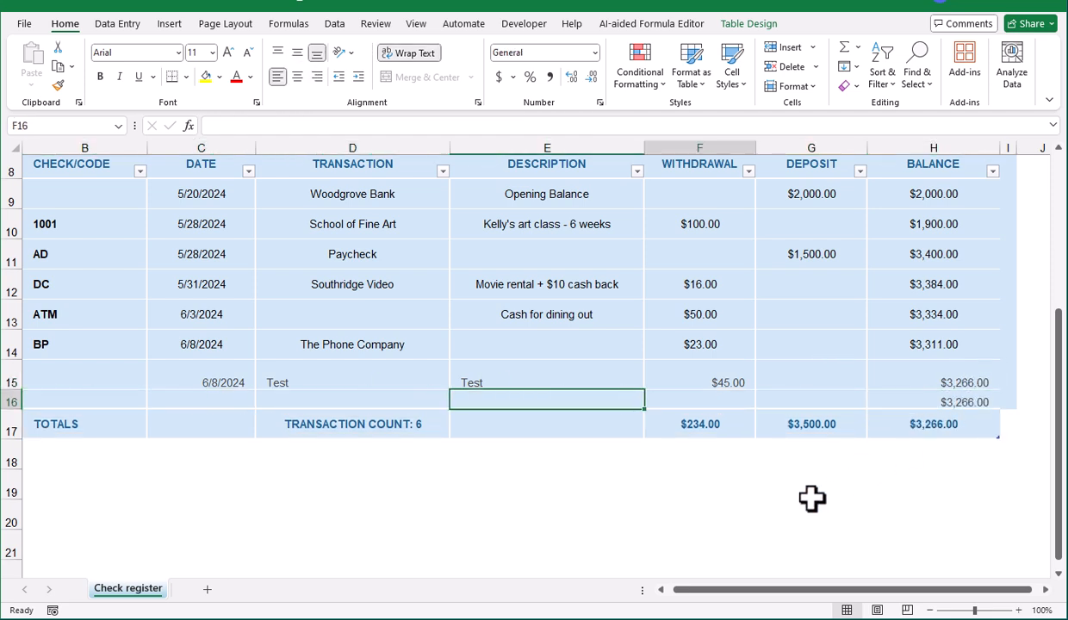
key(Tab)
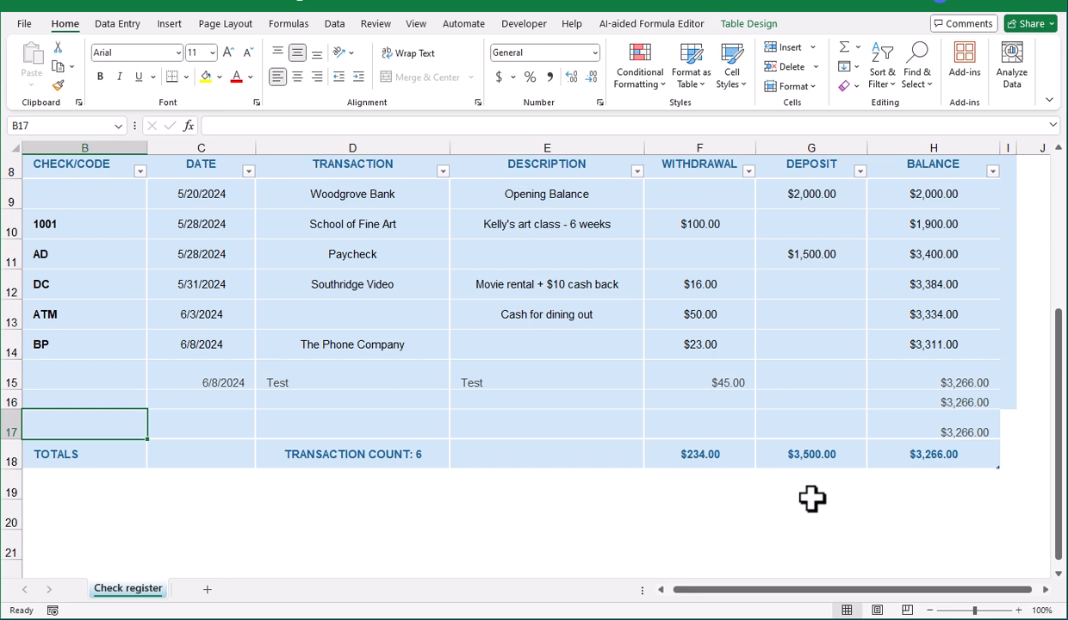
key(Up)
key(Right)
key(Right)
key(Right)
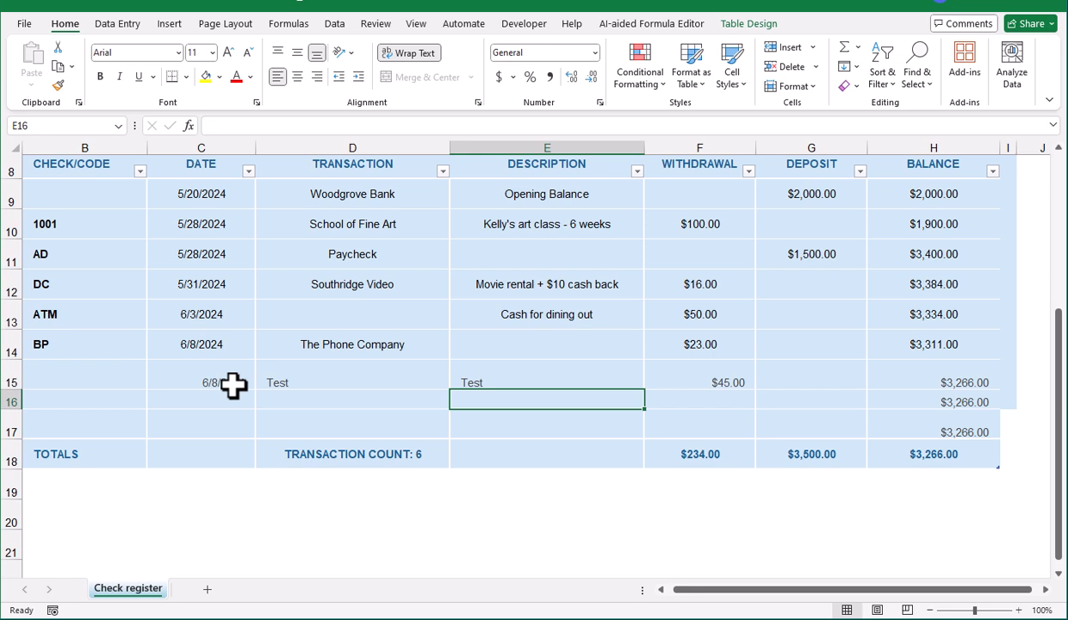
Step: Try deleting the ATM transaction in row 13, and undo the deletion
right_click(9, 316)
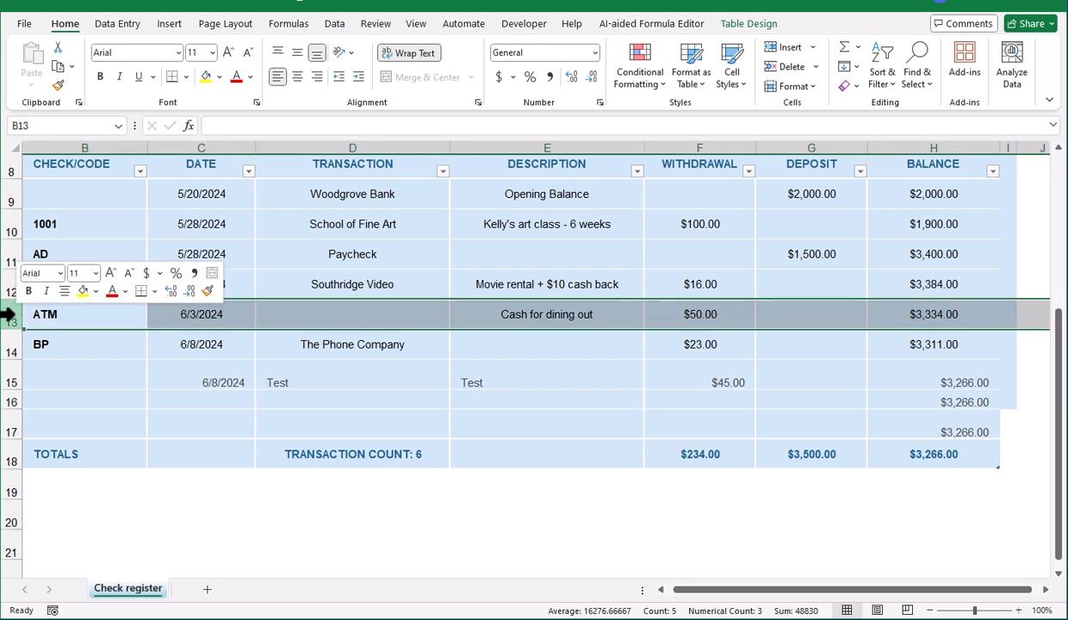
click(77, 487)
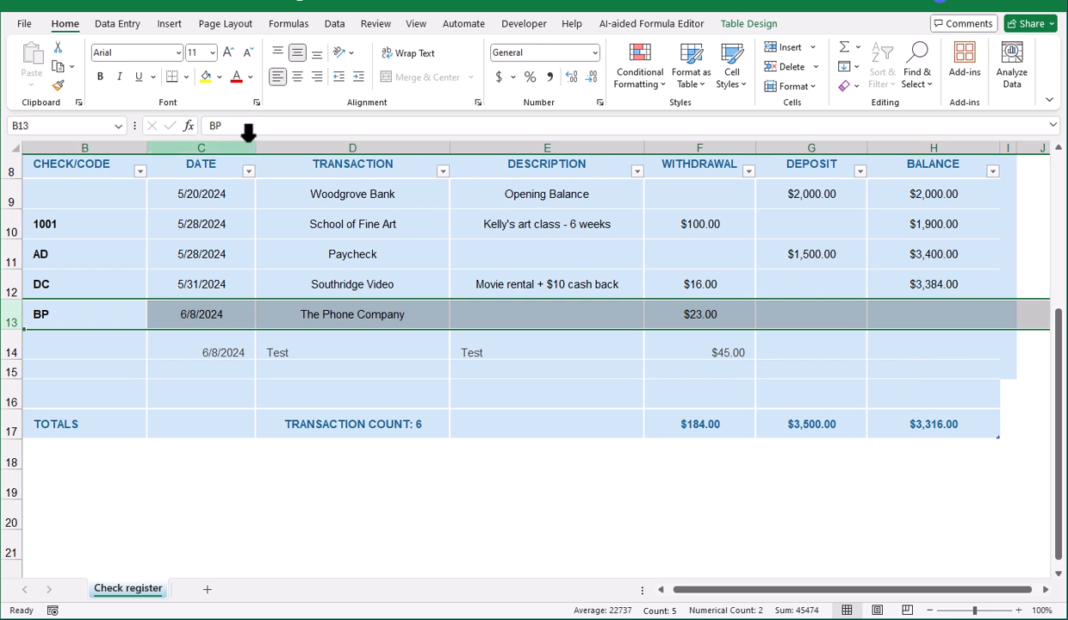
click(120, 1)
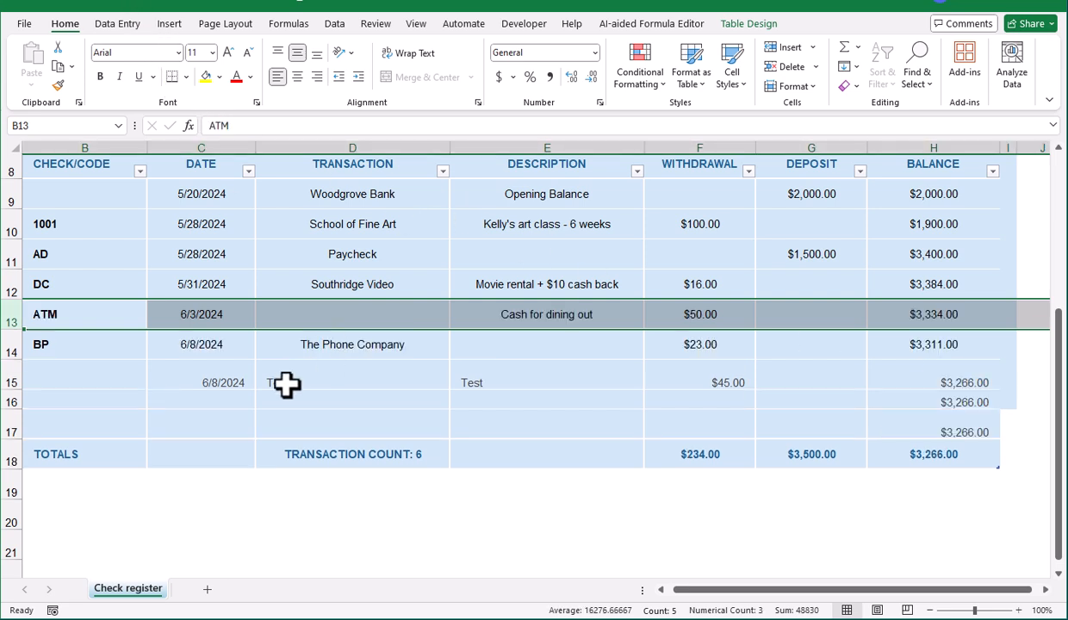
click(319, 372)
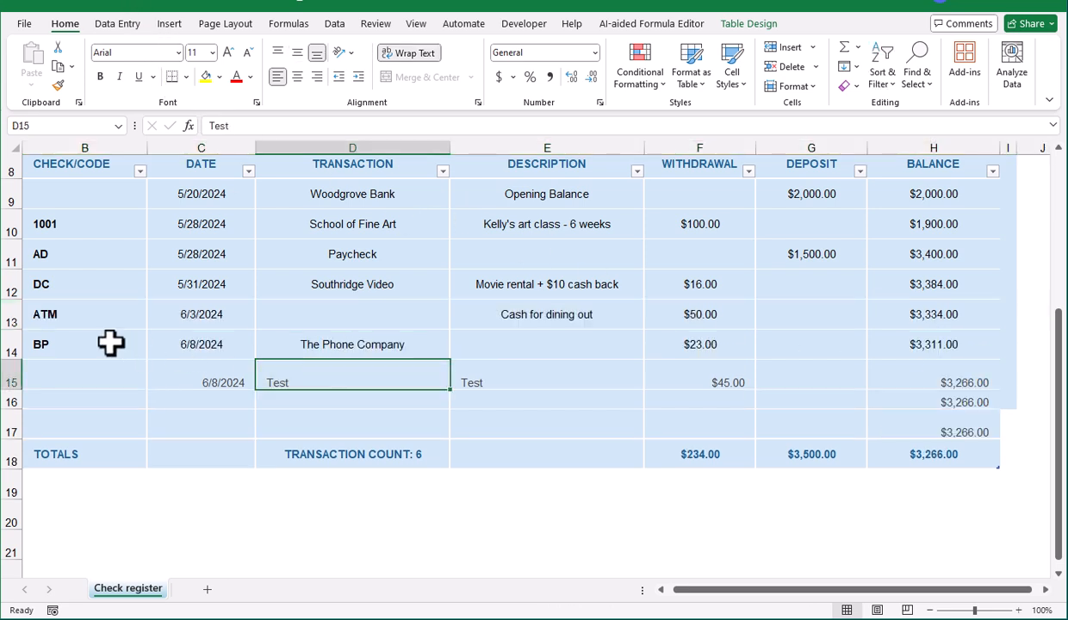
Step: Insert a blank row above the ATM transaction in row 13
click(10, 315)
right_click(12, 317)
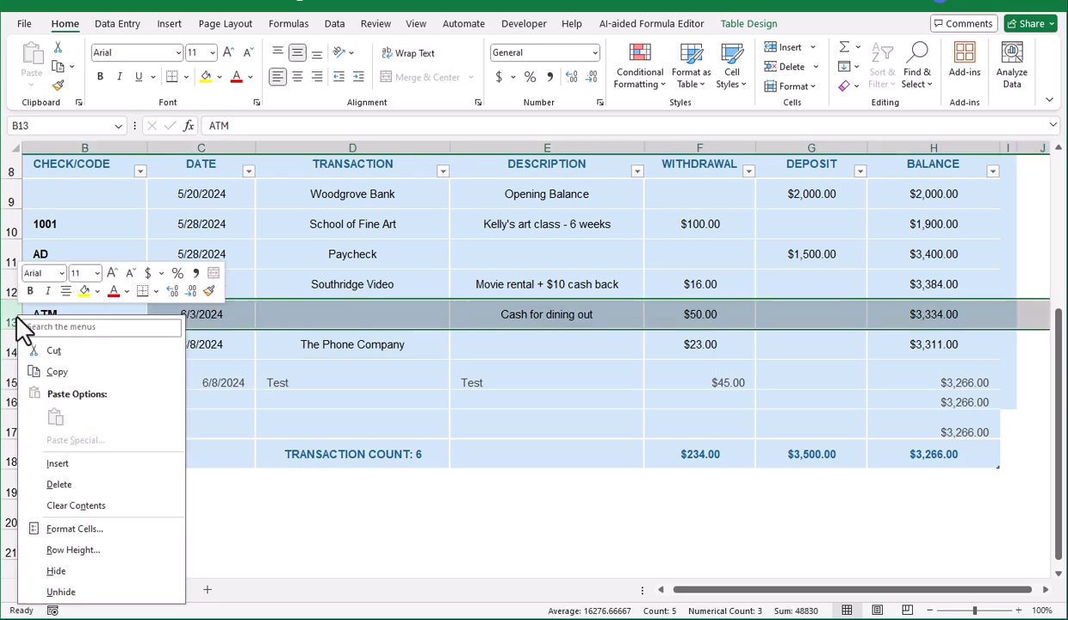
click(57, 465)
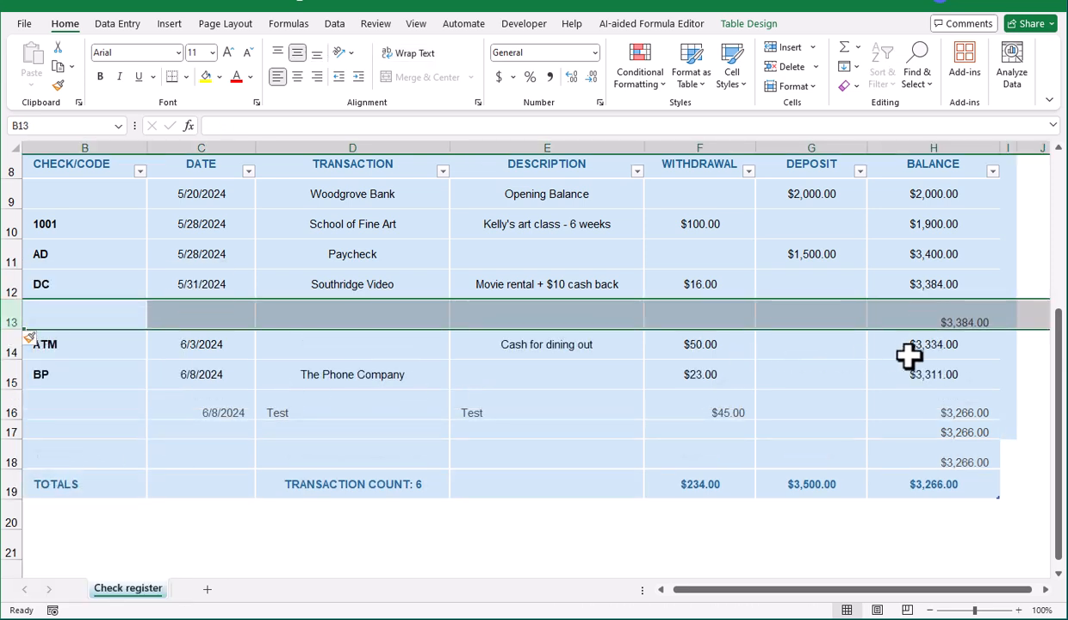
Step: Compare the balance formulas in the inserted row 13 and the rows around it to check their cell references
click(906, 354)
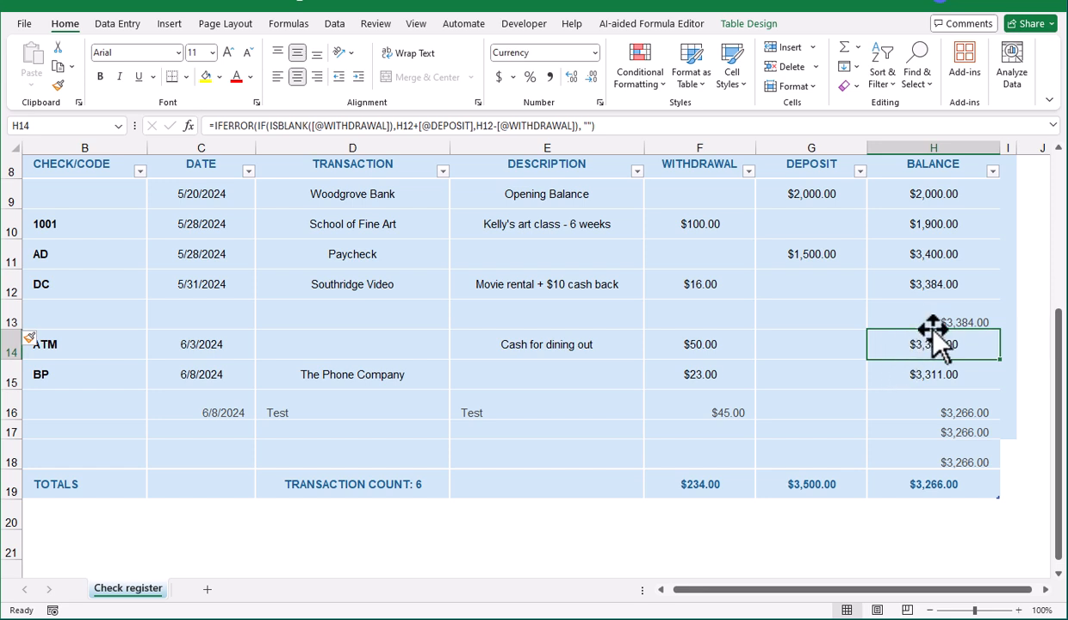
click(913, 404)
click(920, 317)
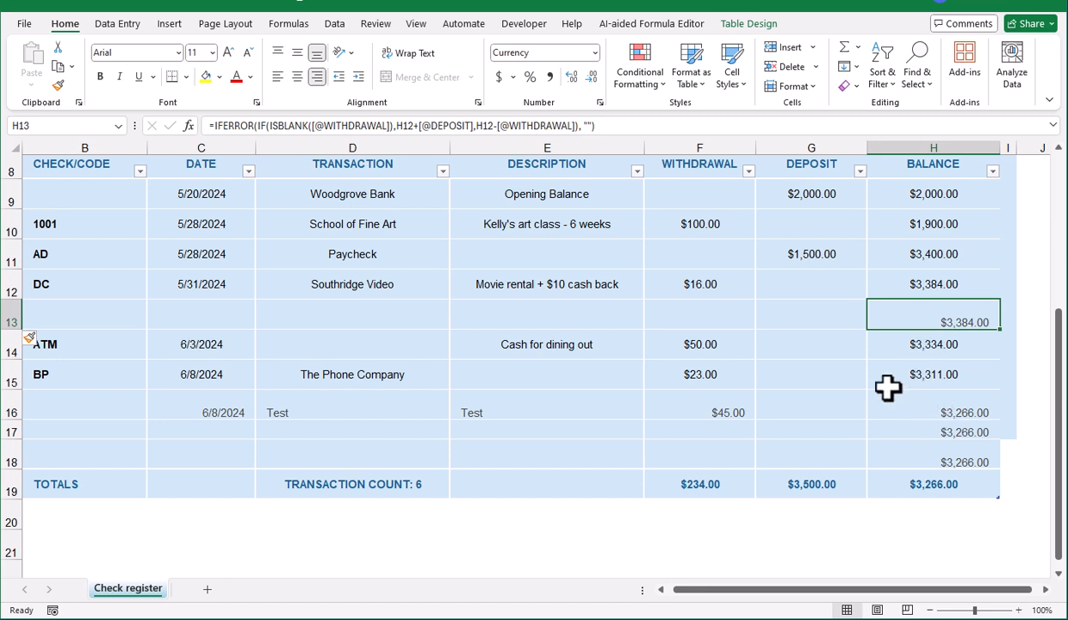
click(929, 293)
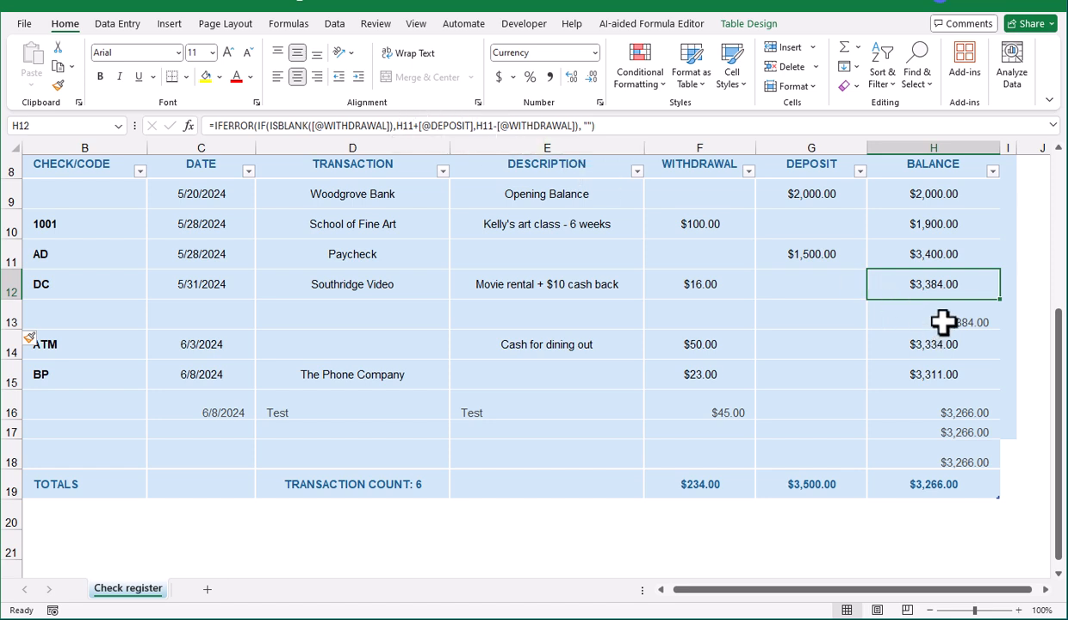
click(915, 319)
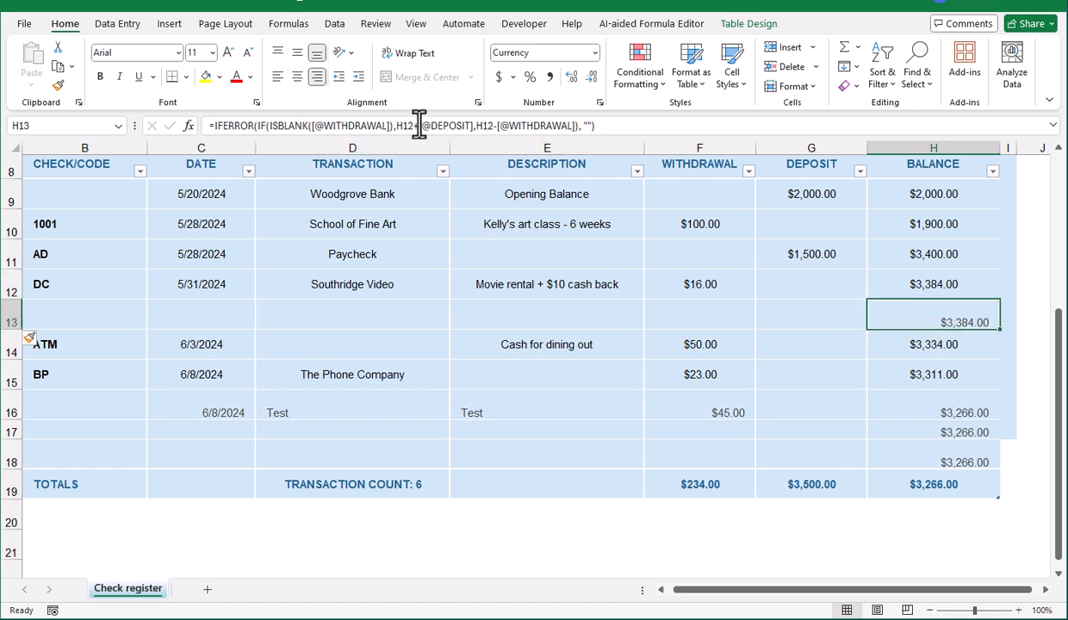
click(933, 345)
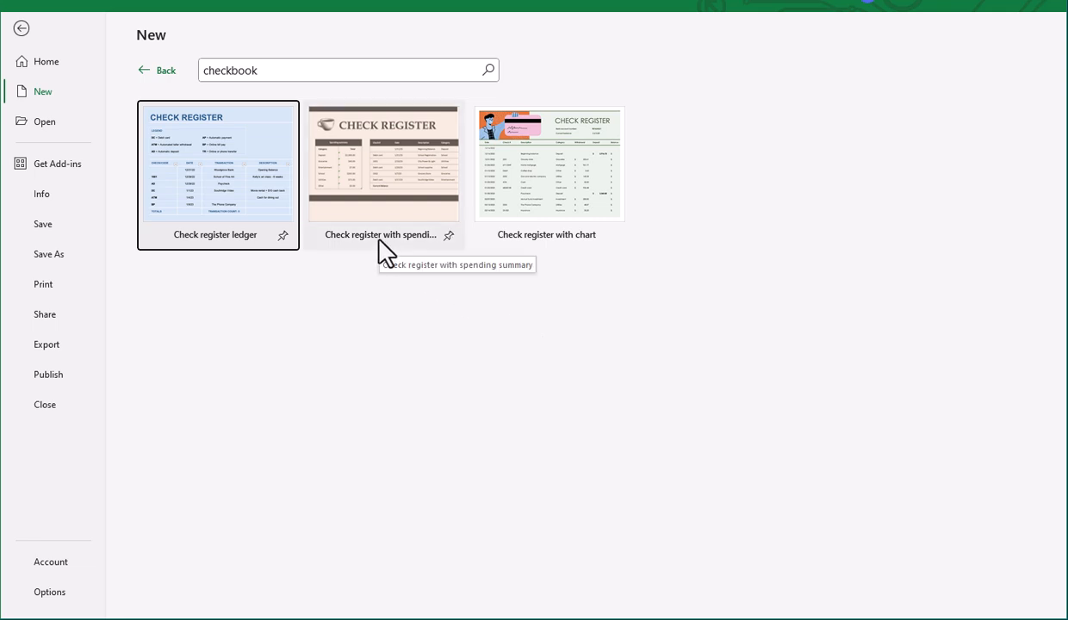
Step: Create another workbook from the Check register with spending summary template in the checkbook search results
click(377, 174)
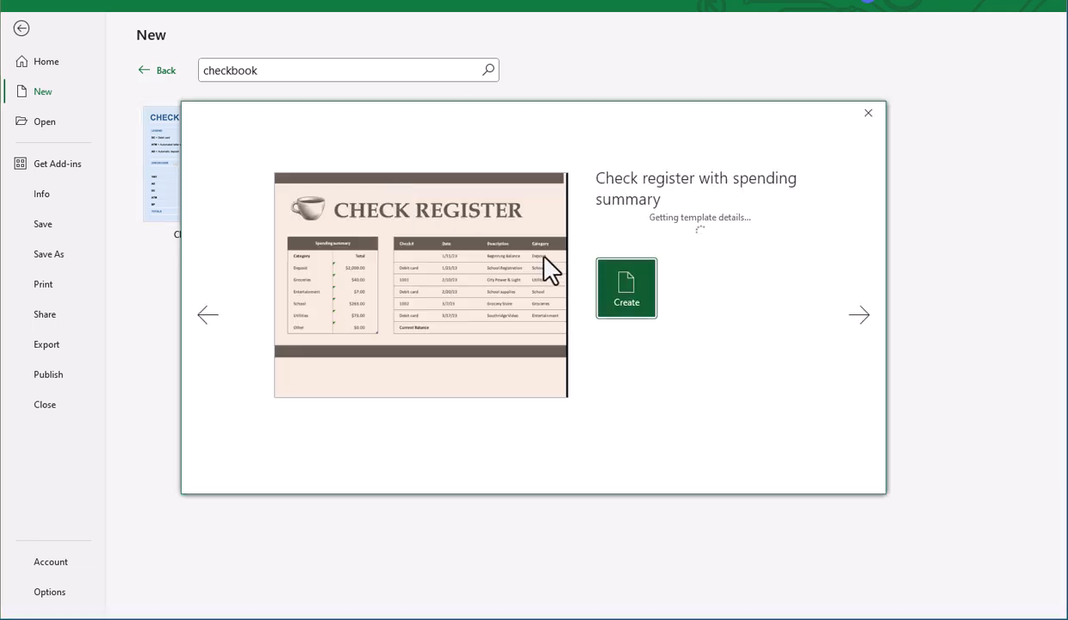
click(631, 392)
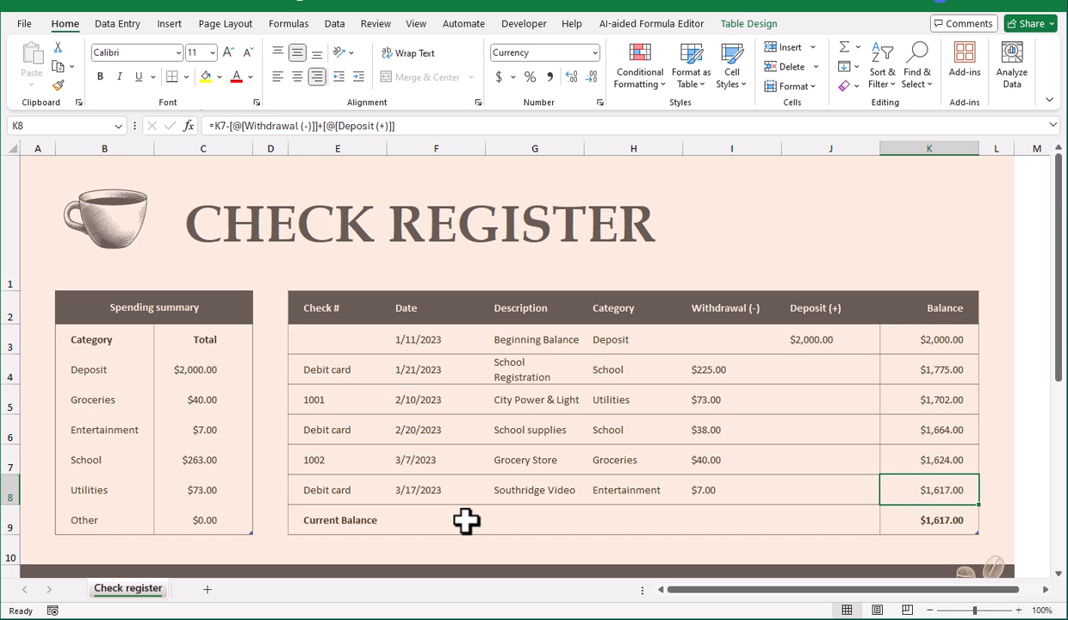
scroll(466, 521, down, 3)
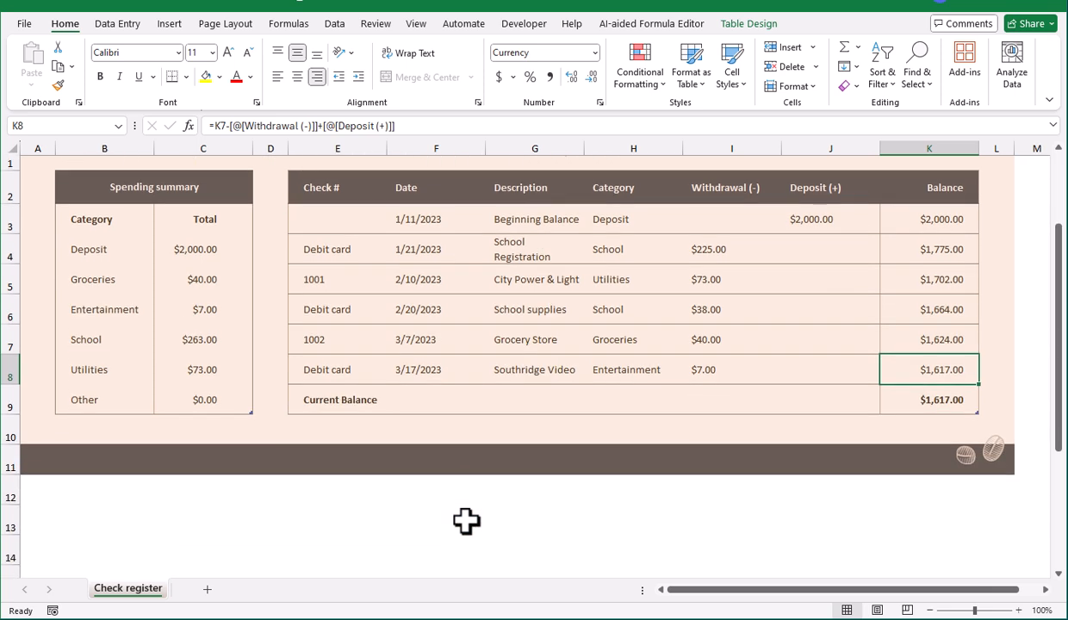
Step: Inspect the Current Balance row in row 9, from its balance cell across the empty cells
scroll(466, 521, up, 3)
click(942, 520)
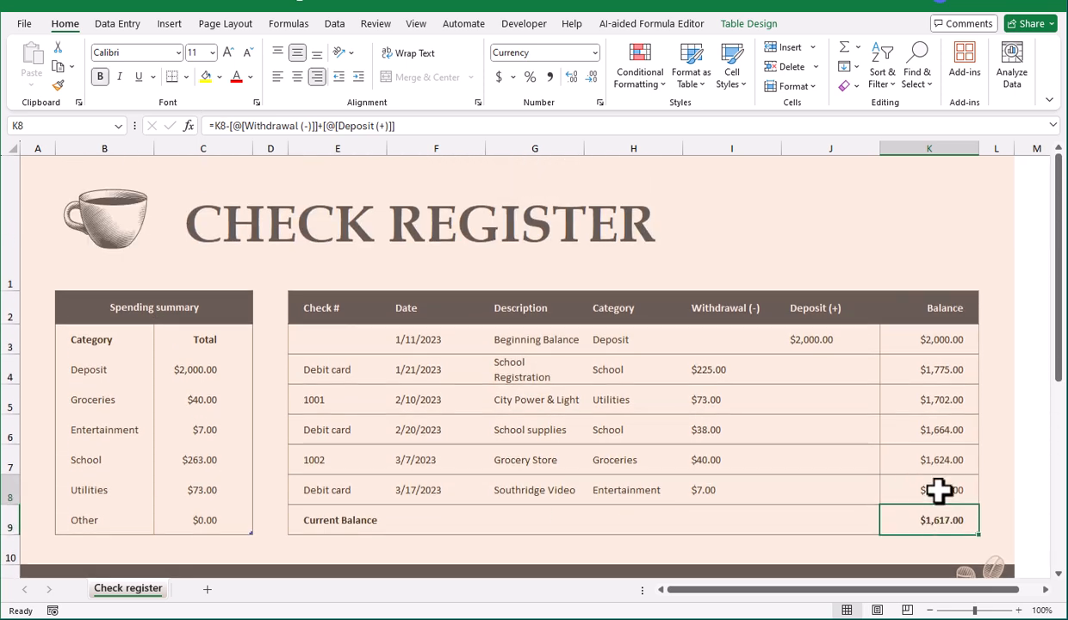
key(ctrl+Left)
key(Right)
key(Right)
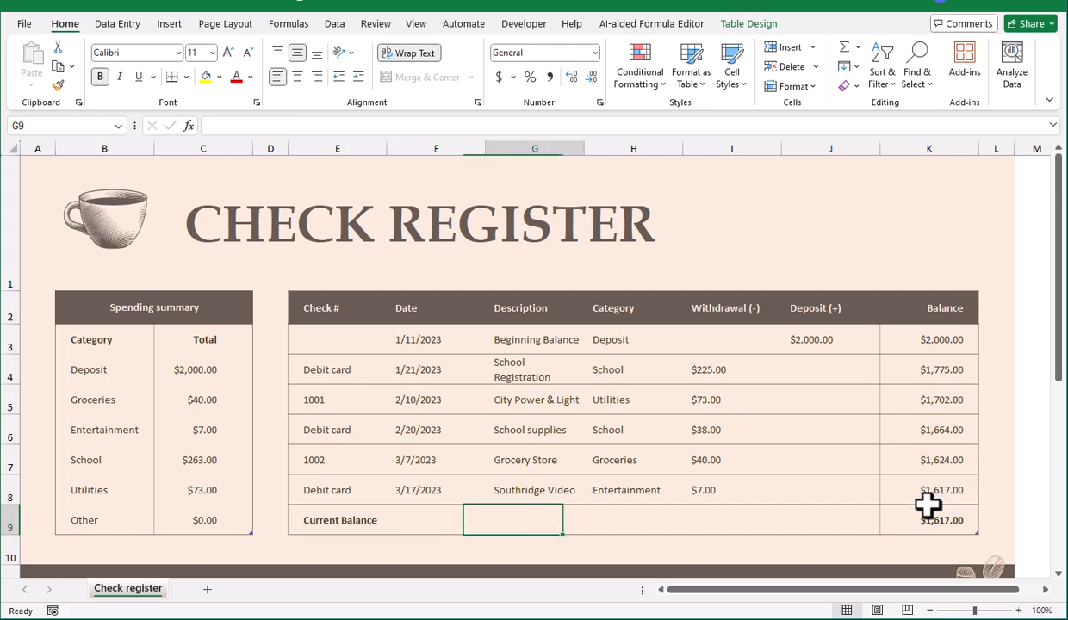
Step: Extend the register table with a blank row beneath the Current Balance row
key(Right)
key(Right)
key(Right)
key(Right)
key(ctrl+Left)
key(Down)
scroll(675, 530, down, 6)
scroll(675, 531, up, 6)
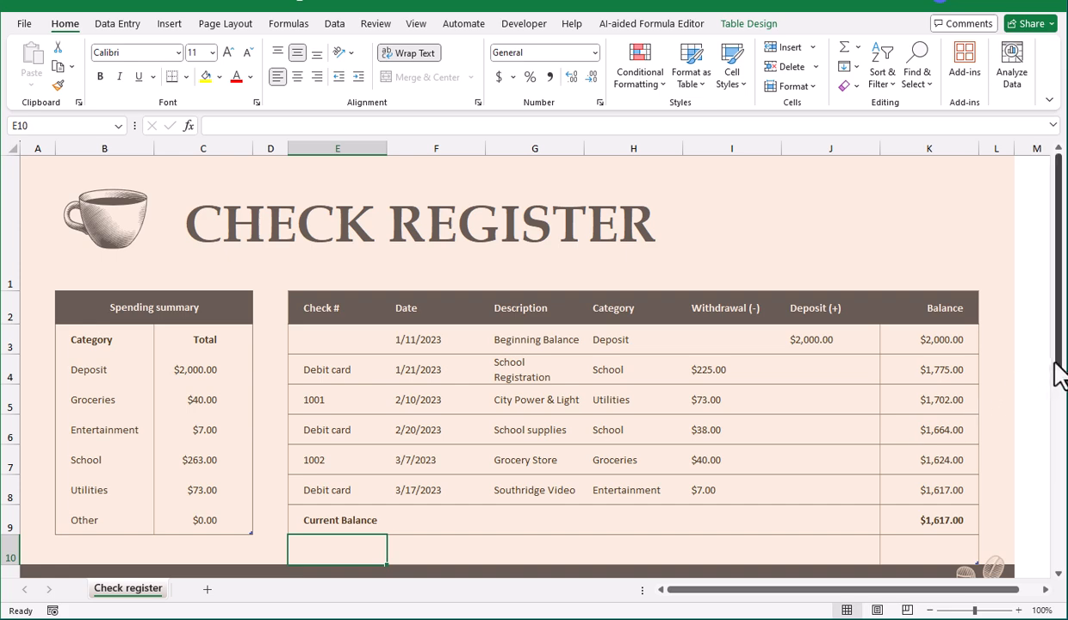
drag(1060, 366, 1059, 385)
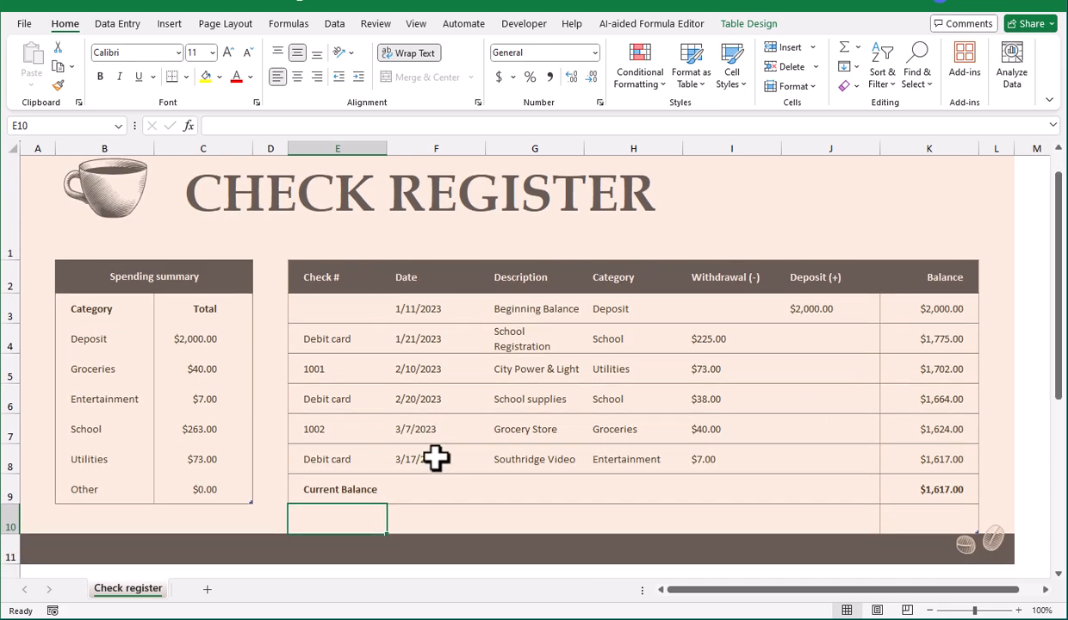
Step: Try to insert a whole sheet row above the Current Balance row
click(396, 460)
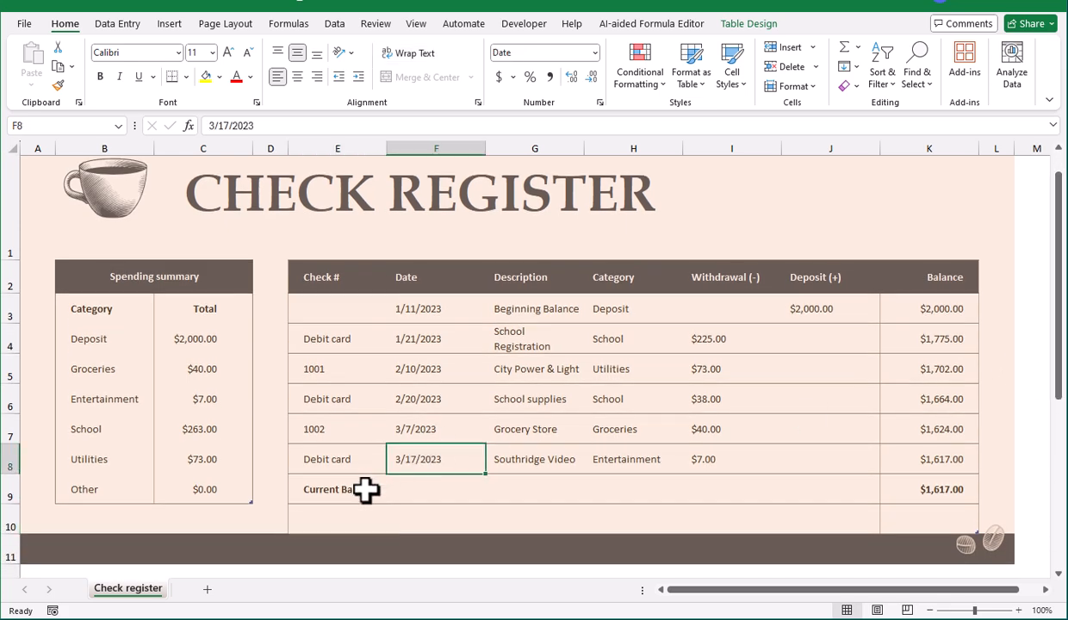
click(365, 489)
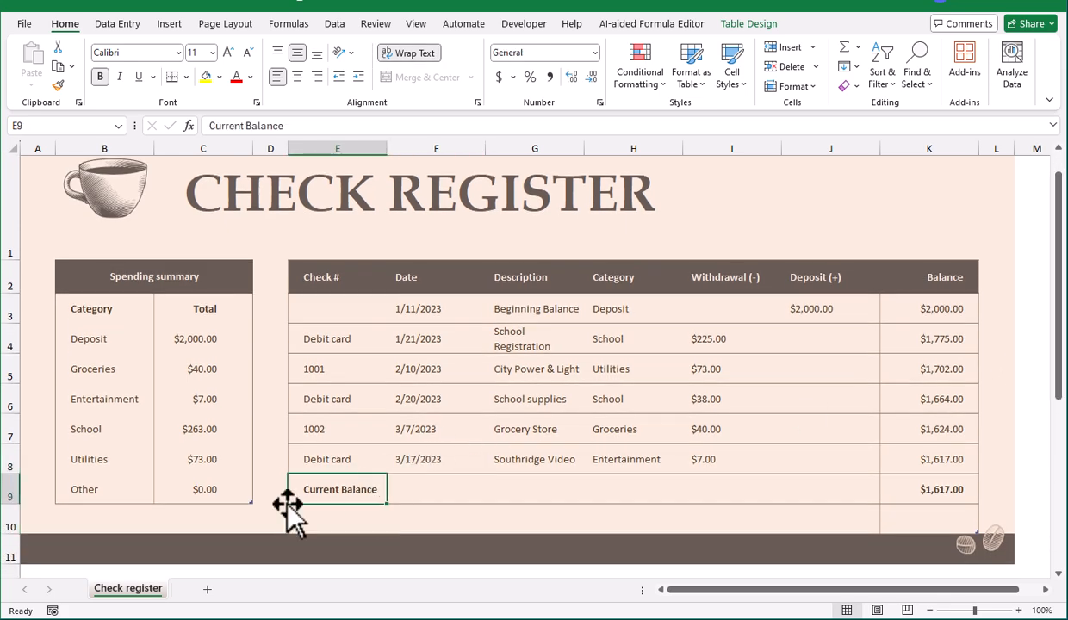
right_click(7, 491)
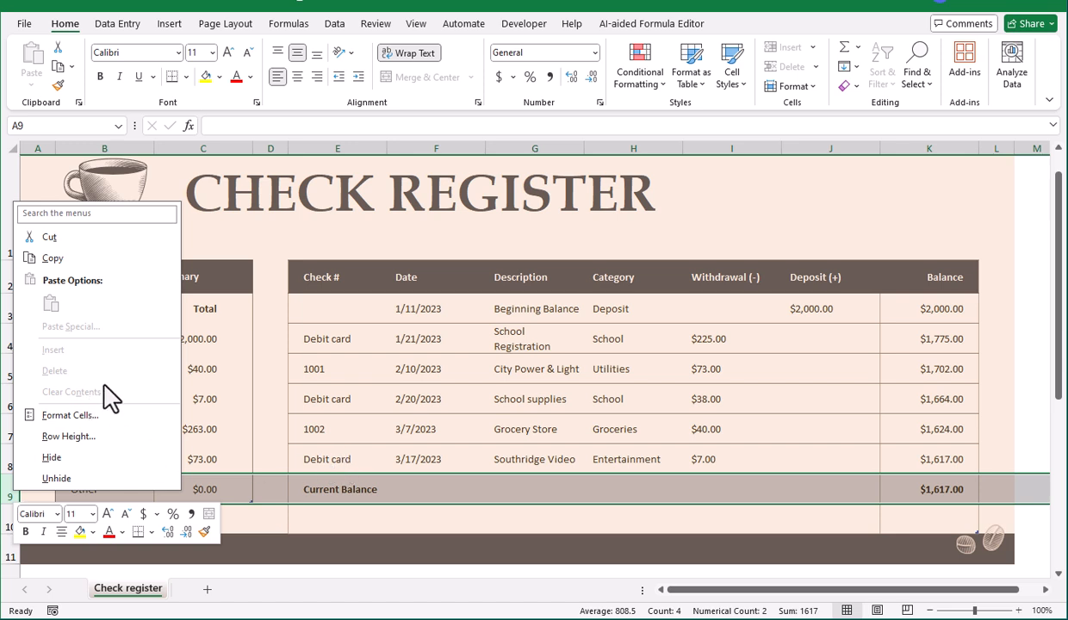
key(Escape)
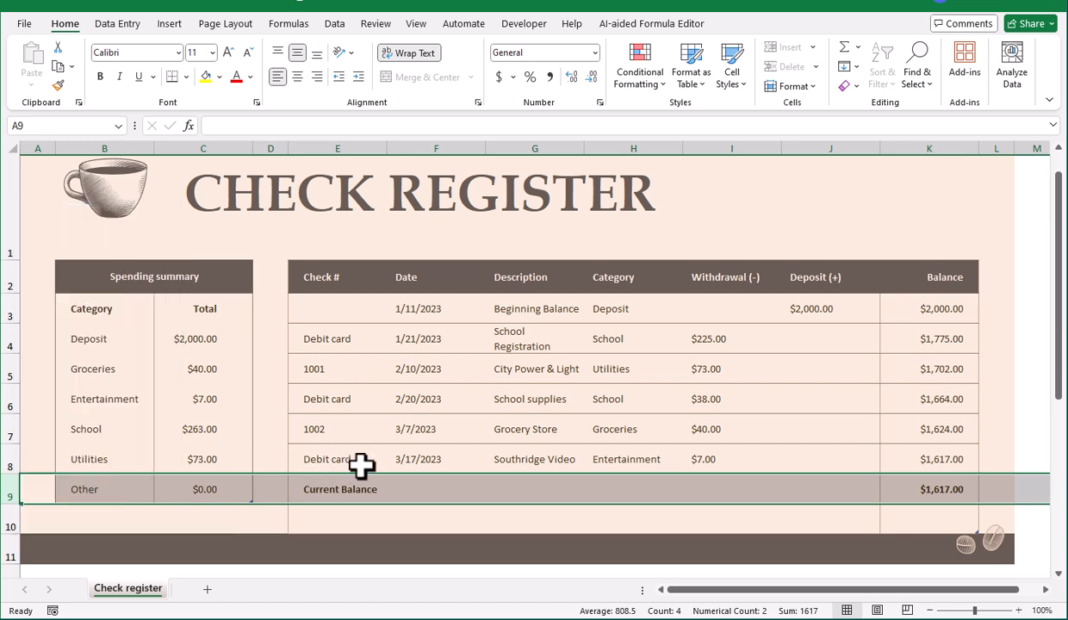
Step: Insert a table row above the 3/17/2023 debit card transaction in row 8
click(361, 465)
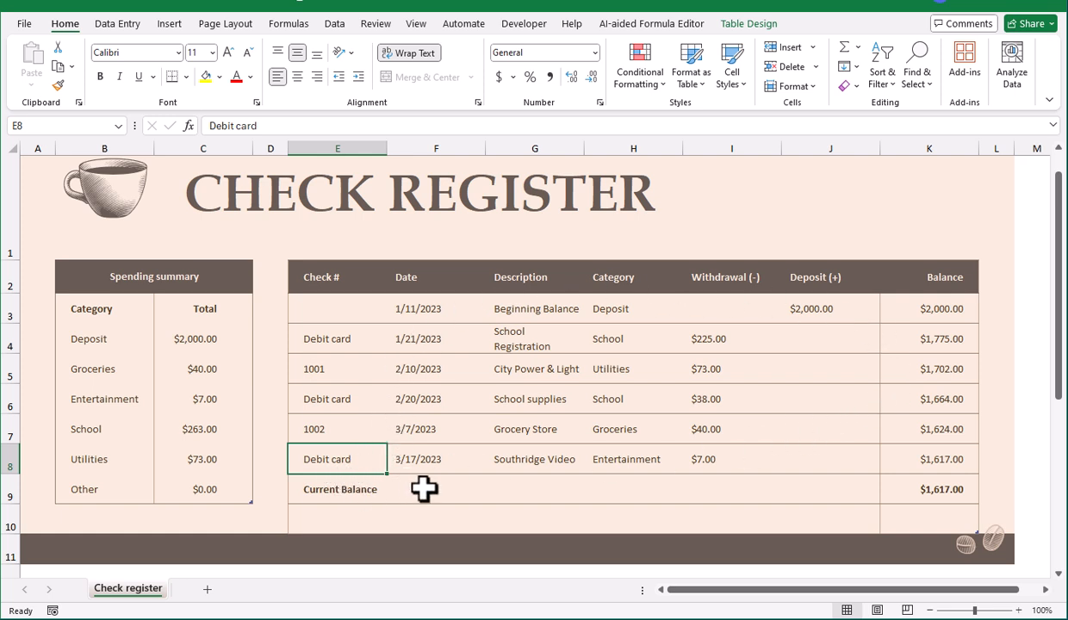
click(814, 48)
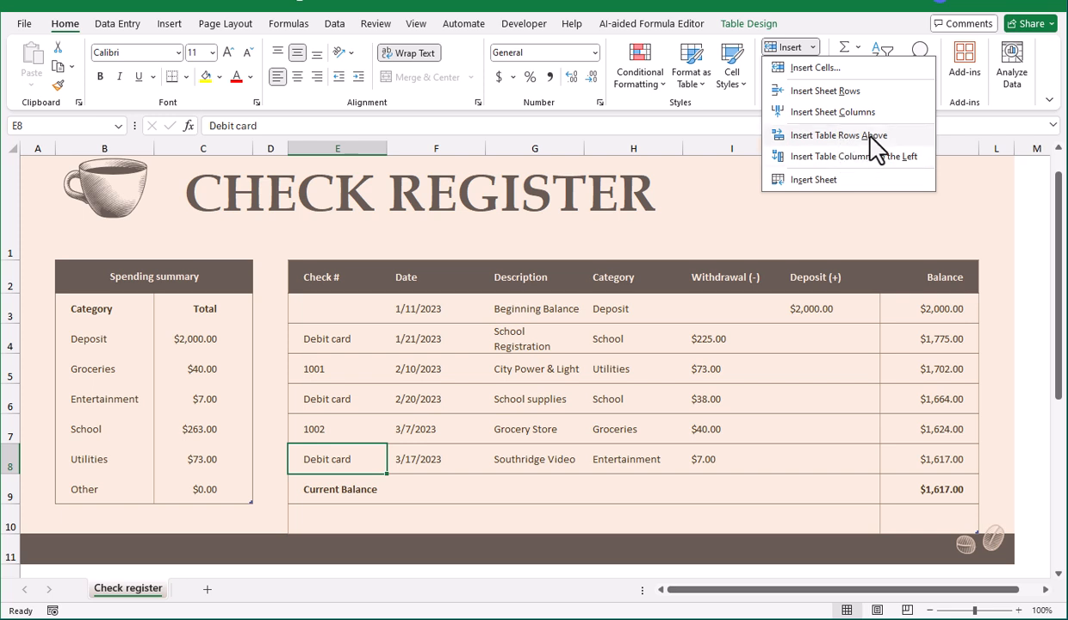
click(839, 135)
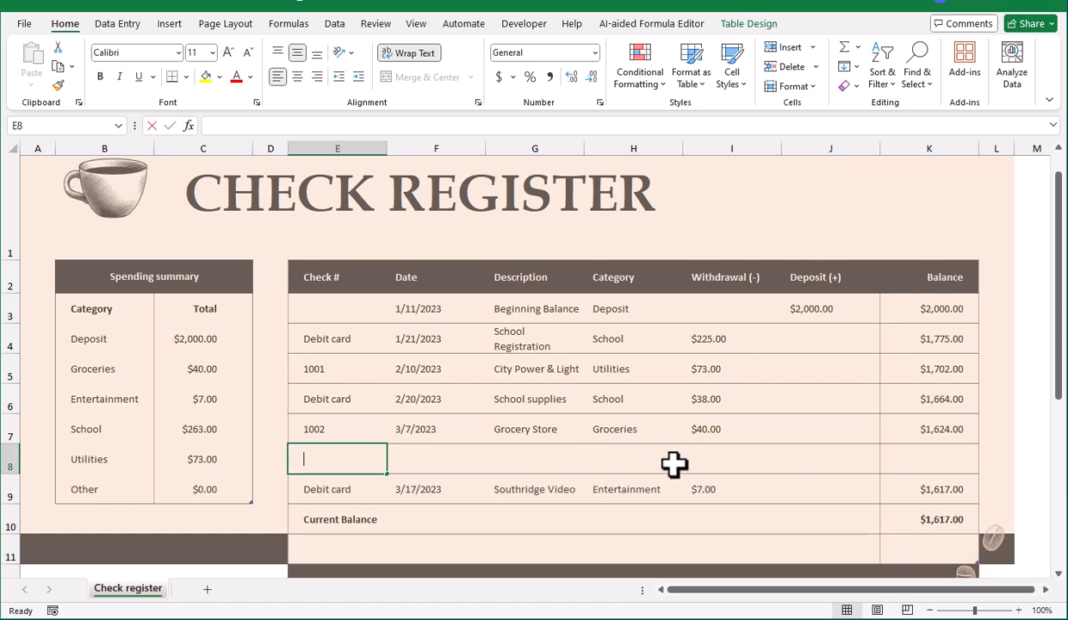
Step: Enter check number 1003 and the date 6/1/2024 in the new row 8
text(1003)
key(Tab)
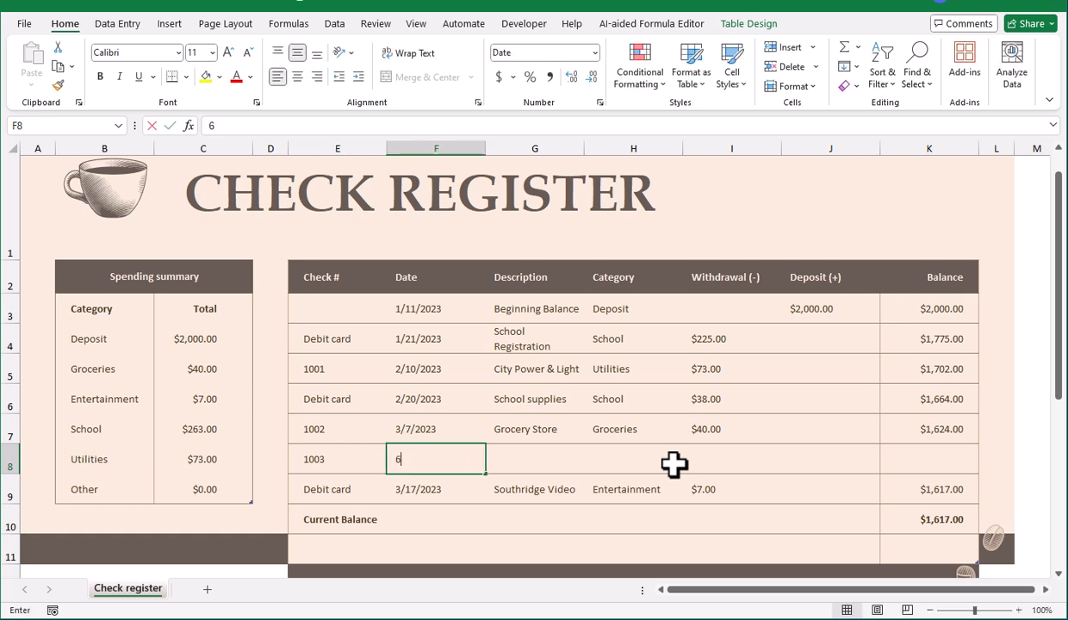
text(6/)
key(Tab)
Step: Enter a withdrawal of 25 in row 8 and check that row's Balance cell
key(Right)
key(Right)
key(Right)
key(Right)
key(Left)
key(Left)
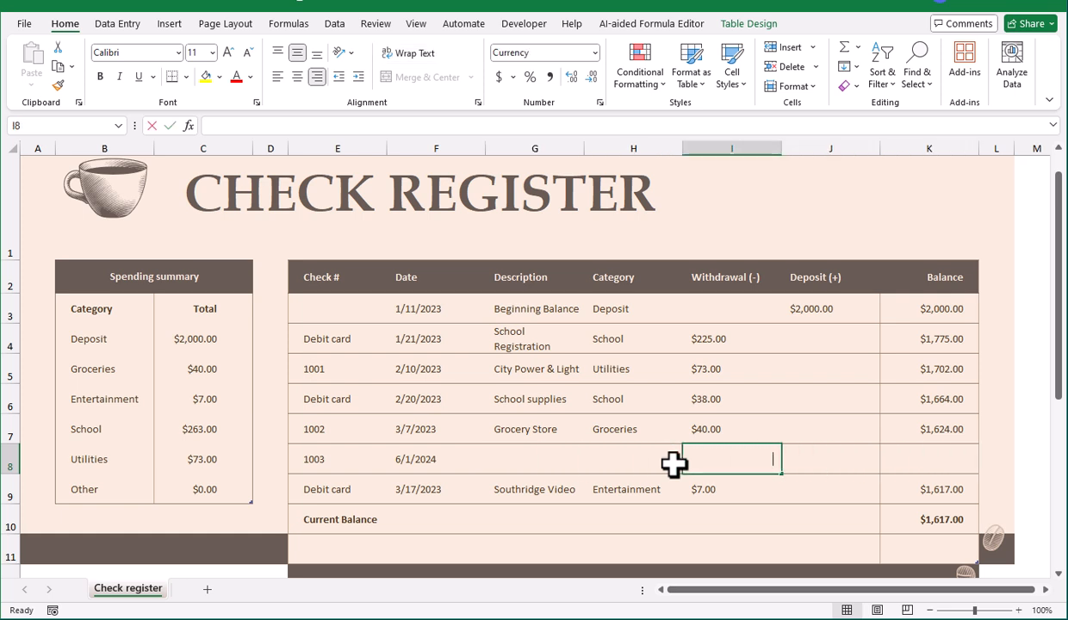
text(25)
key(Tab)
key(Left)
key(Right)
key(Right)
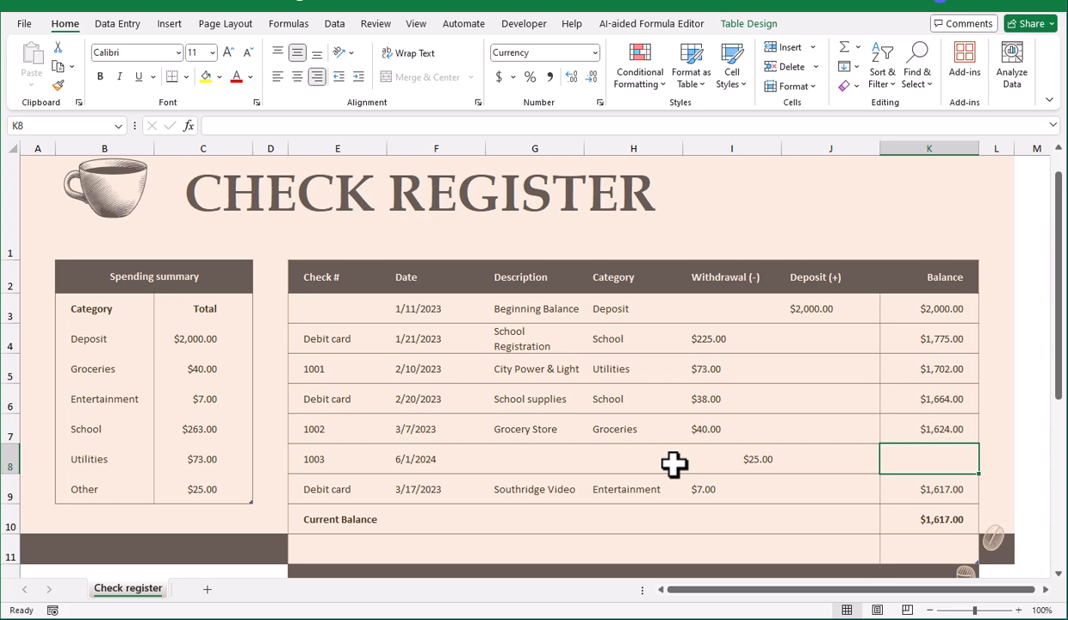
Step: Insert a table row directly above the Current Balance row in row 10
scroll(422, 438, down, 1)
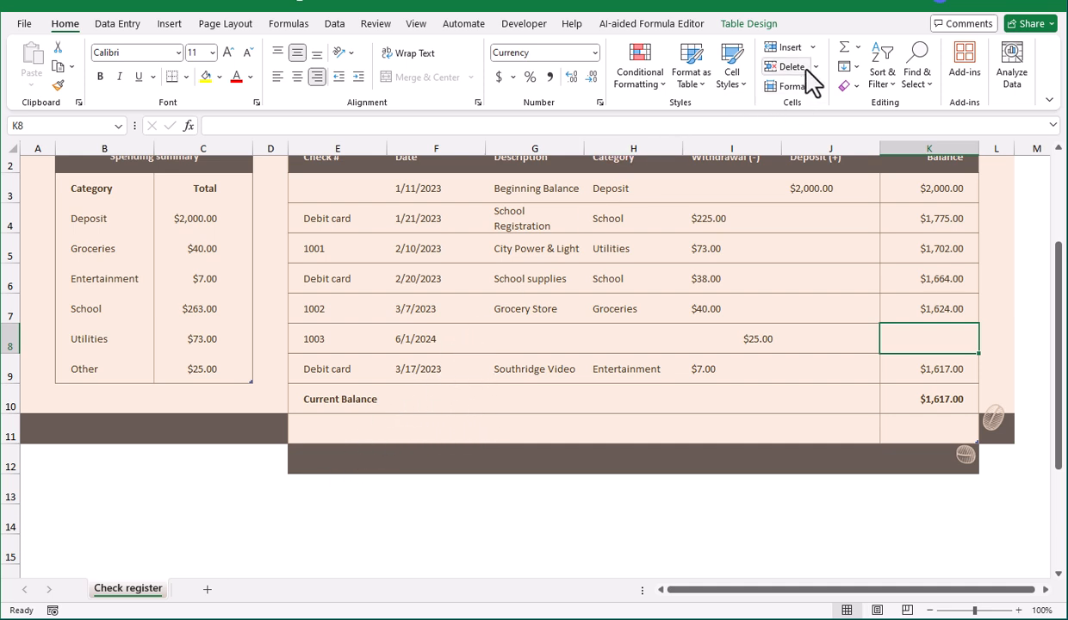
click(383, 362)
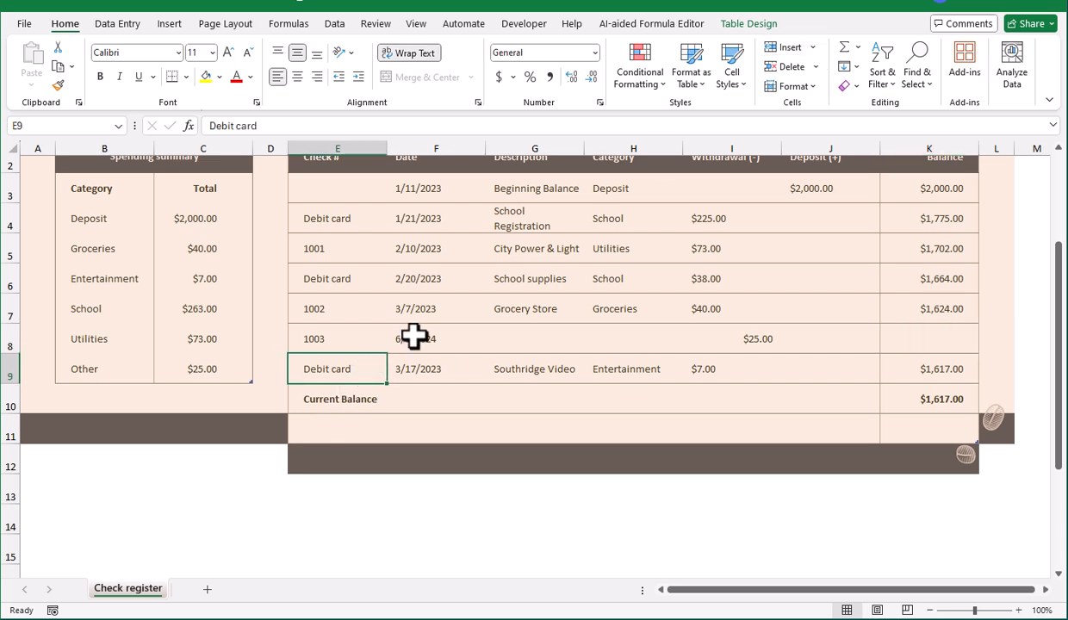
click(344, 403)
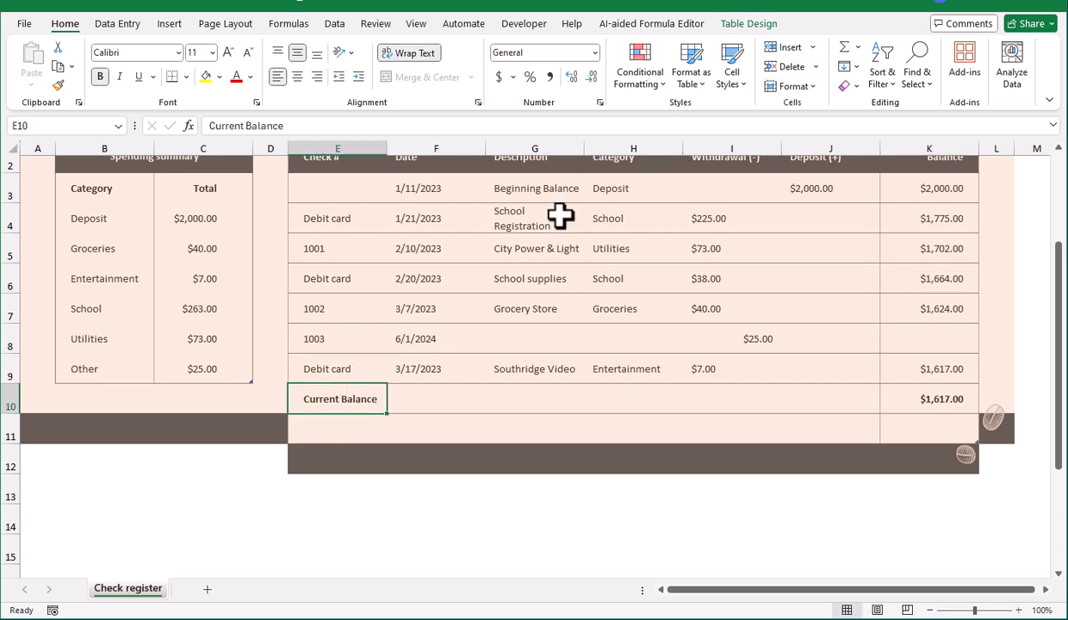
click(812, 48)
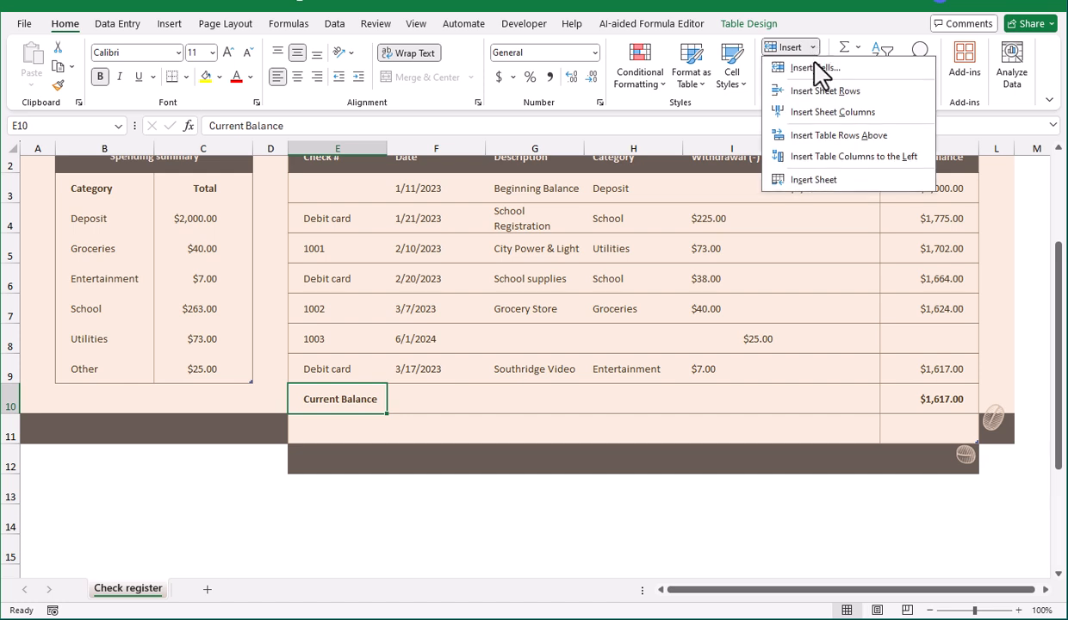
click(827, 135)
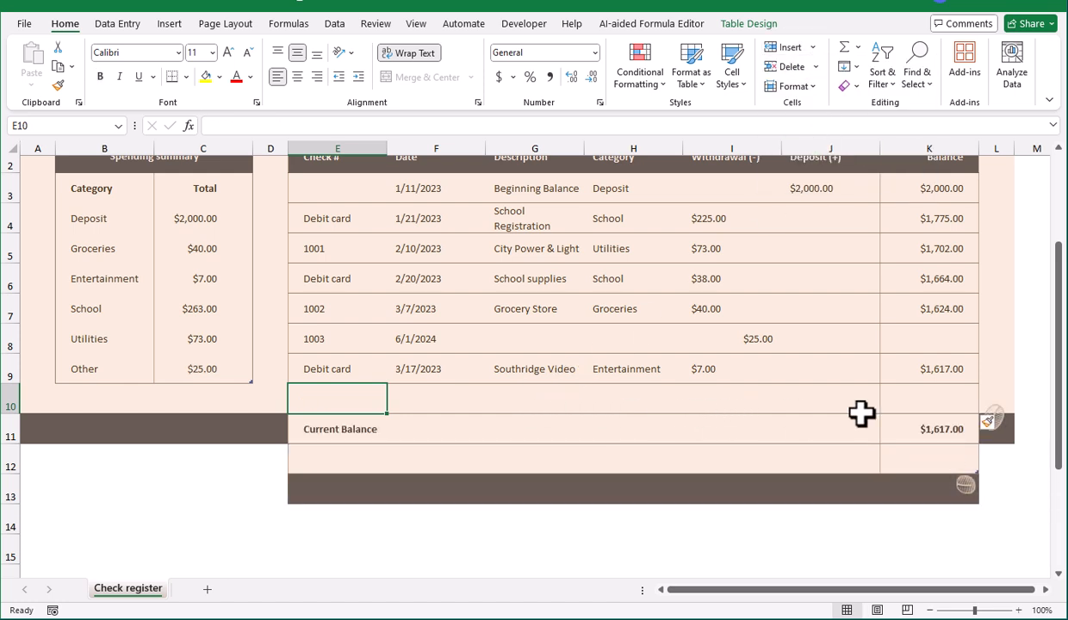
Step: Check the Balance cell of the new row 10 and enter a withdrawal of 55 there
click(926, 398)
click(712, 405)
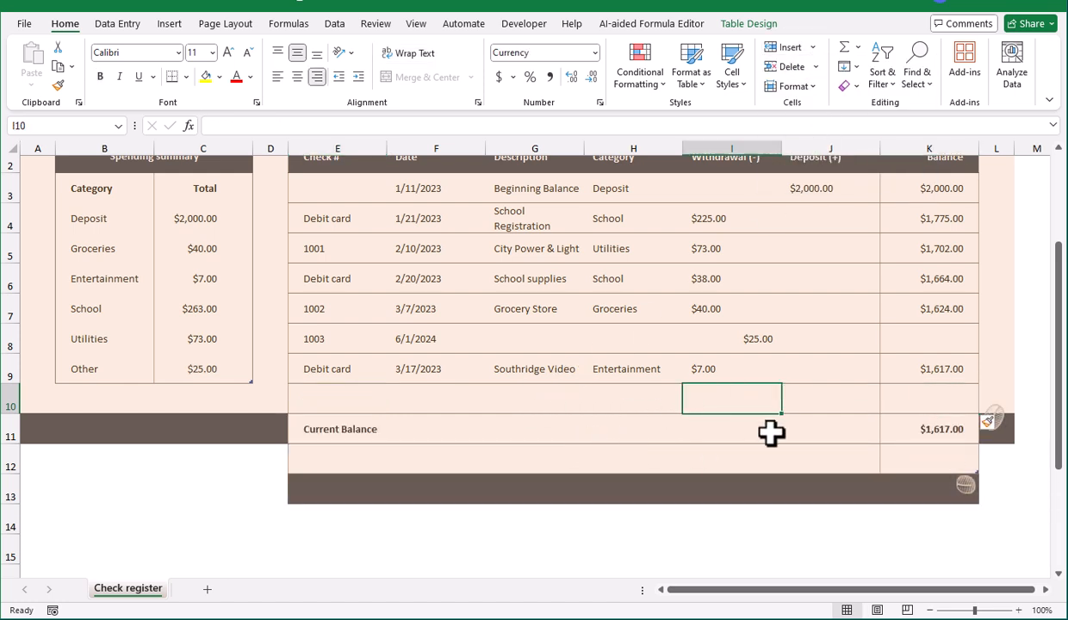
text(55)
click(568, 398)
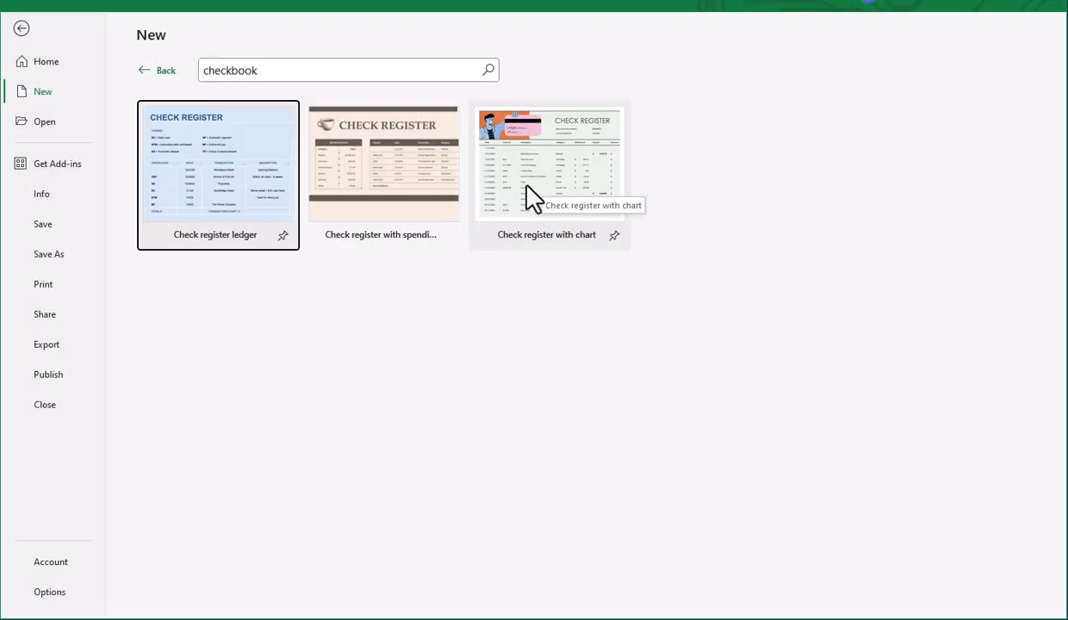
Step: Create a workbook from the Check register with chart template and review its transactions down to the last table row
click(533, 197)
click(628, 394)
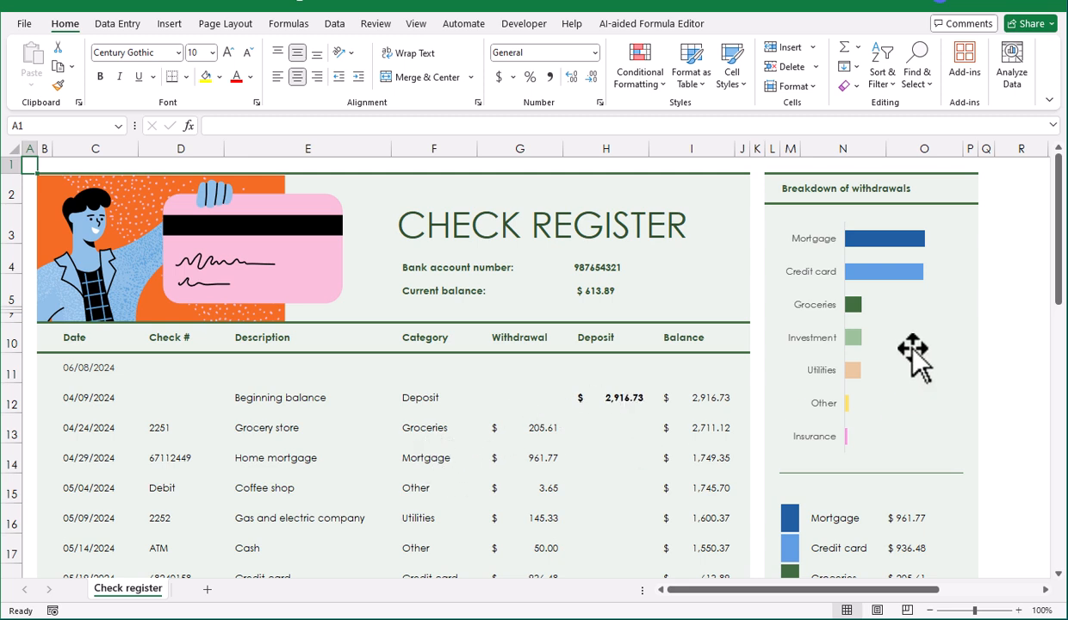
scroll(915, 353, down, 1)
scroll(913, 349, down, 1)
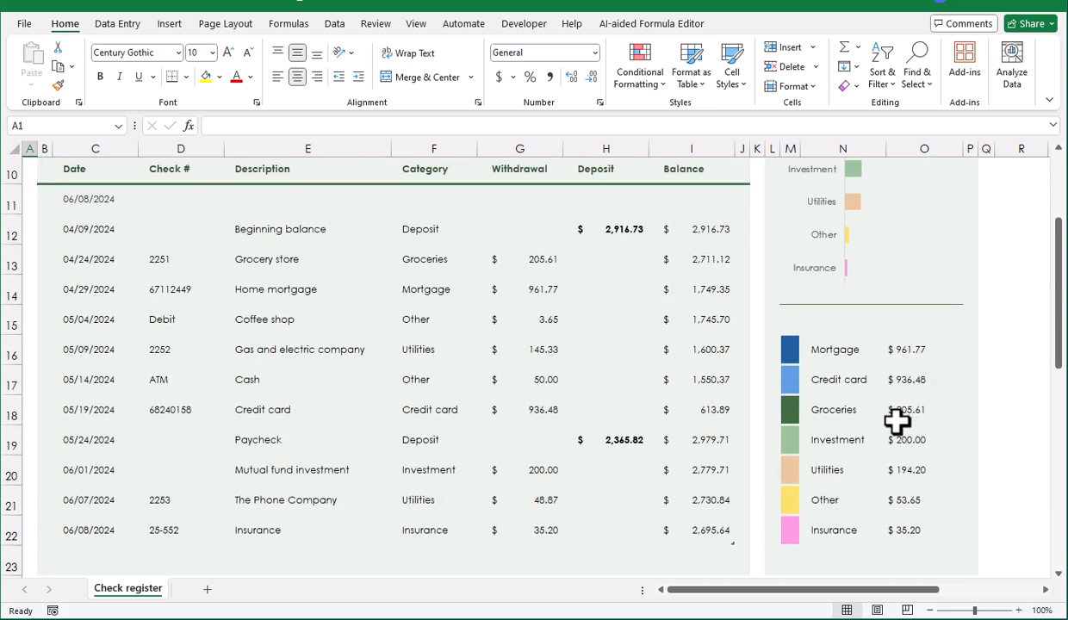
scroll(896, 420, down, 1)
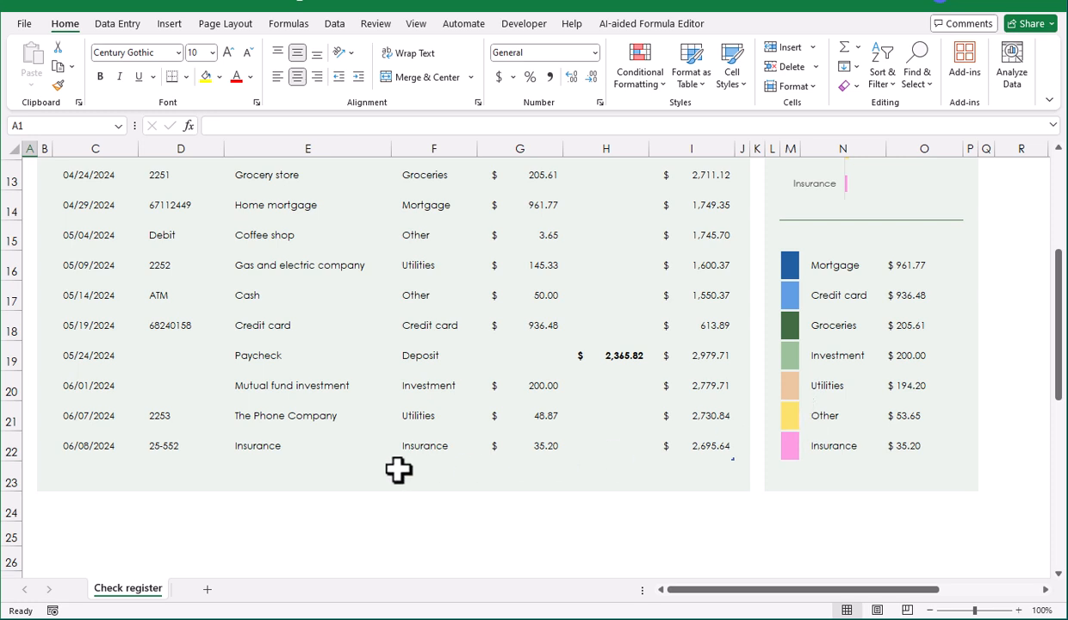
Step: Enter the date 6/8 and the description Kroger in row 23, directly below the last transaction
click(95, 472)
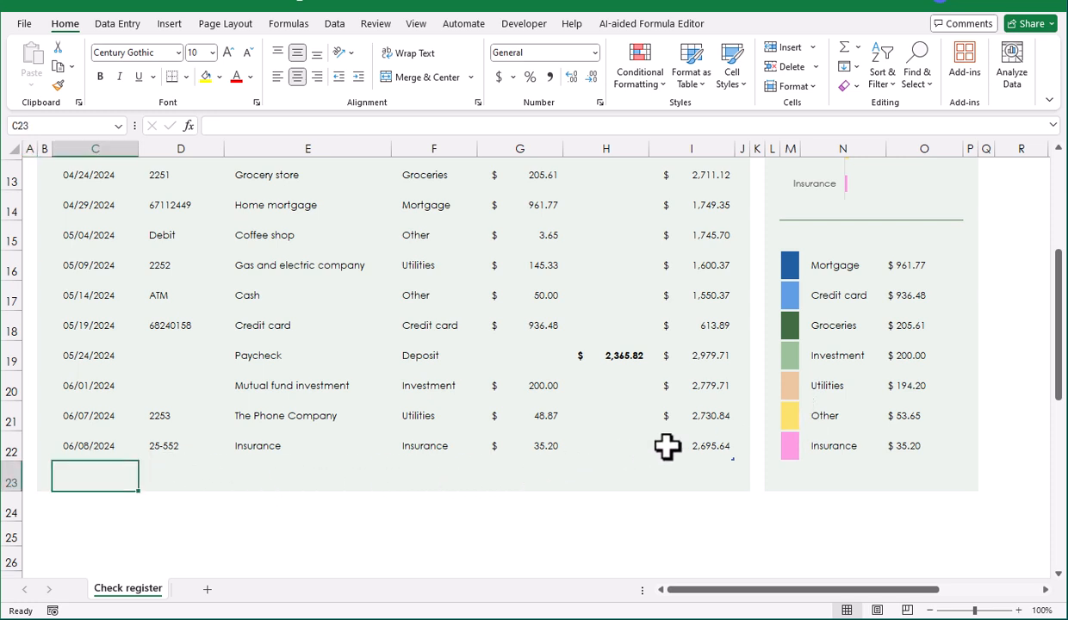
text(6/8)
key(Tab)
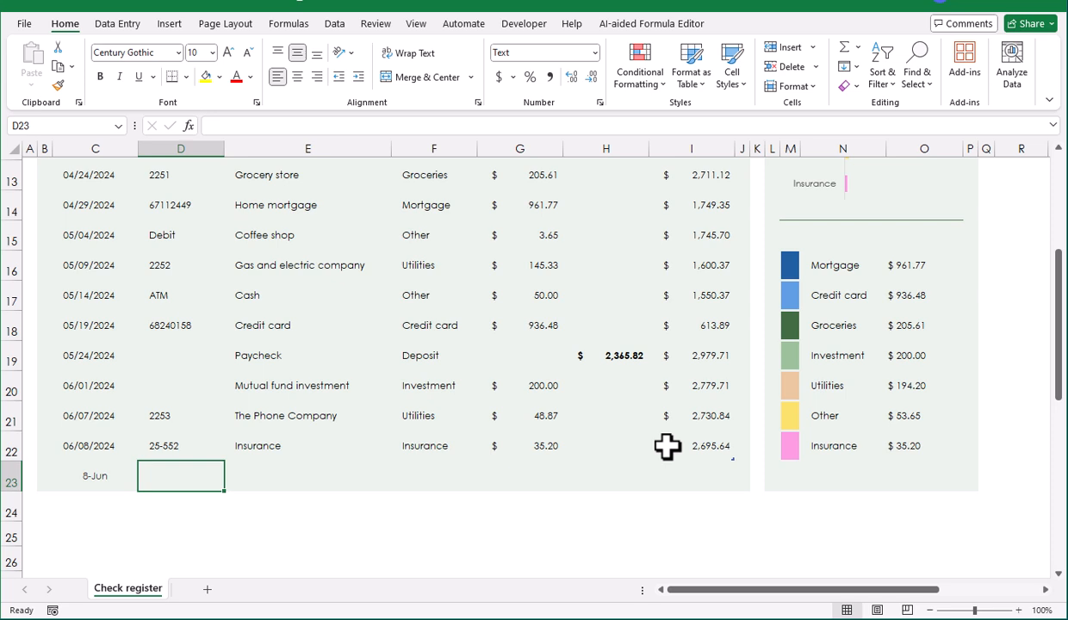
key(Tab)
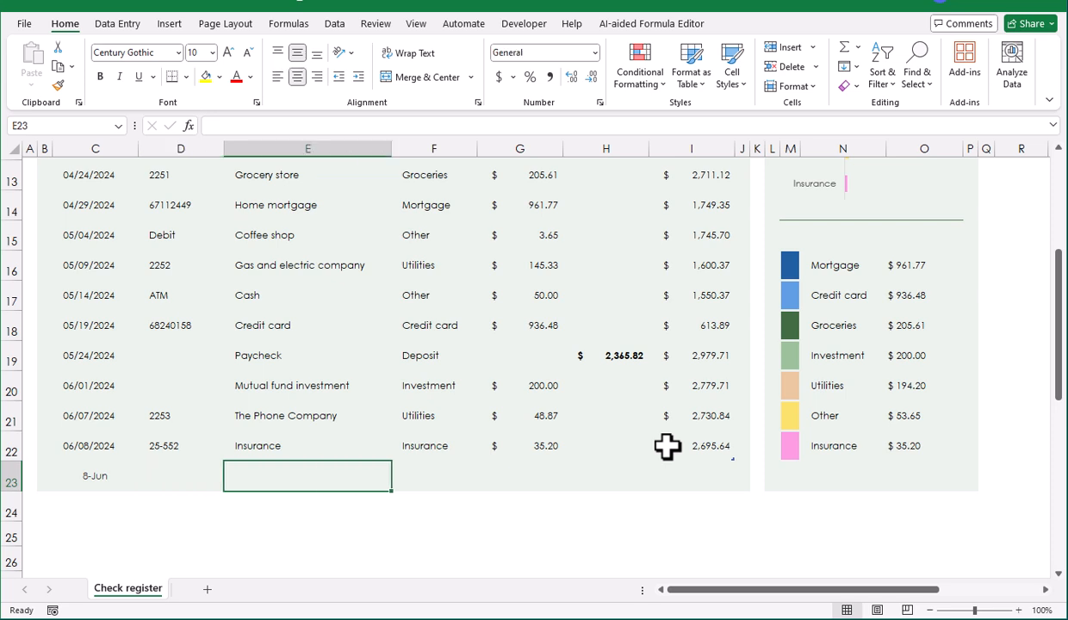
text(Krog)
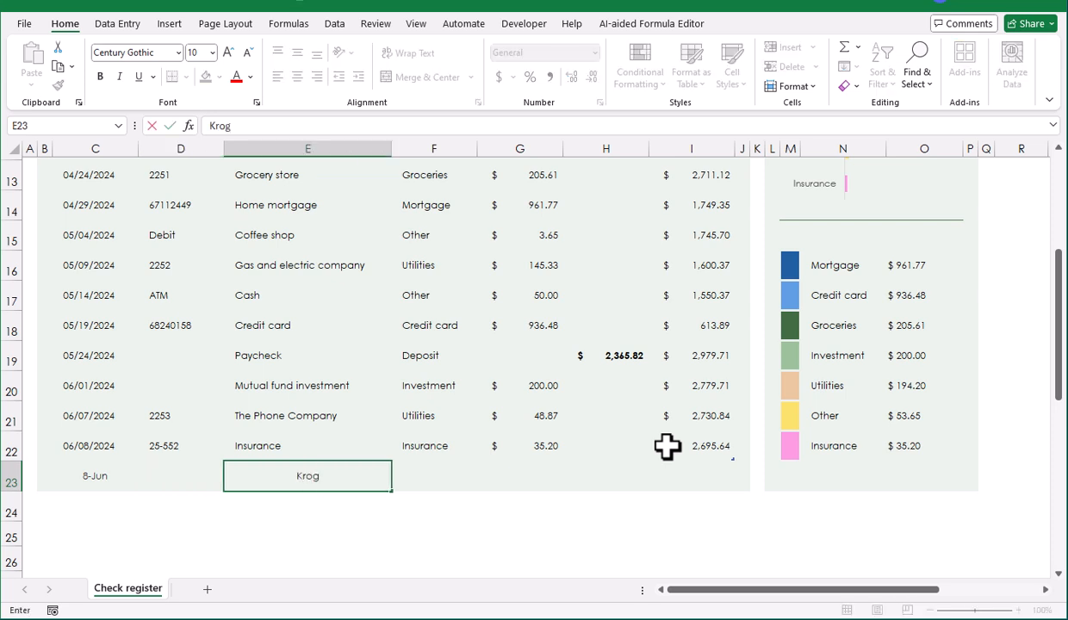
text(er)
key(Tab)
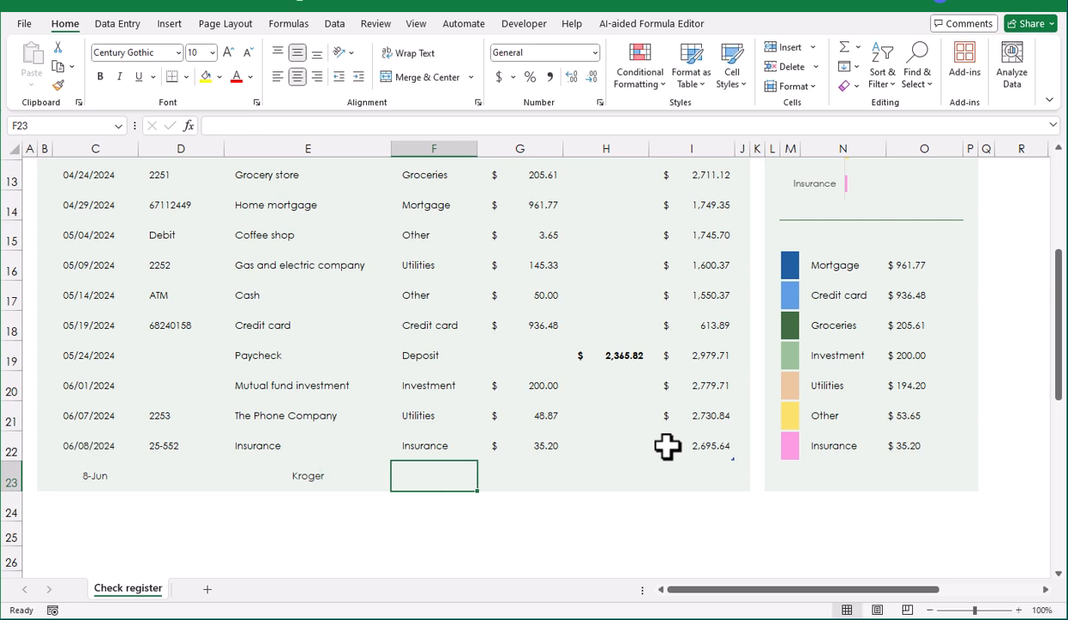
Step: Set the Kroger entry's category to Groceries and its withdrawal to 45
text(Gr)
key(Return)
key(Up)
key(Right)
key(Right)
key(Left)
text(45)
key(Right)
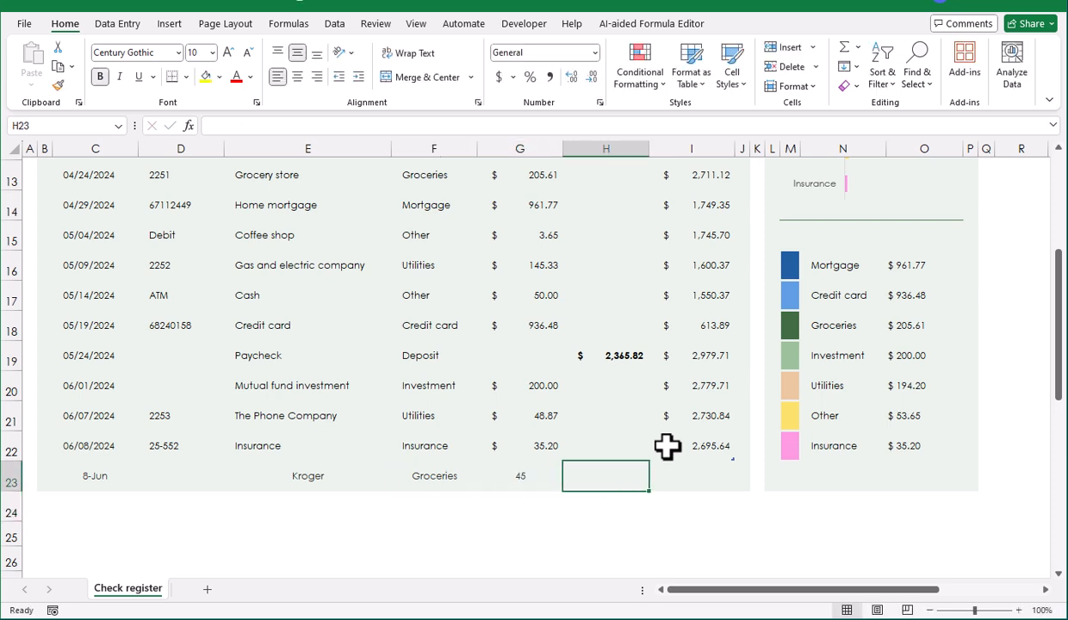
Step: Inspect the Balance formulas in I21 and I22, and fill the I22 formula down into row 23
key(Right)
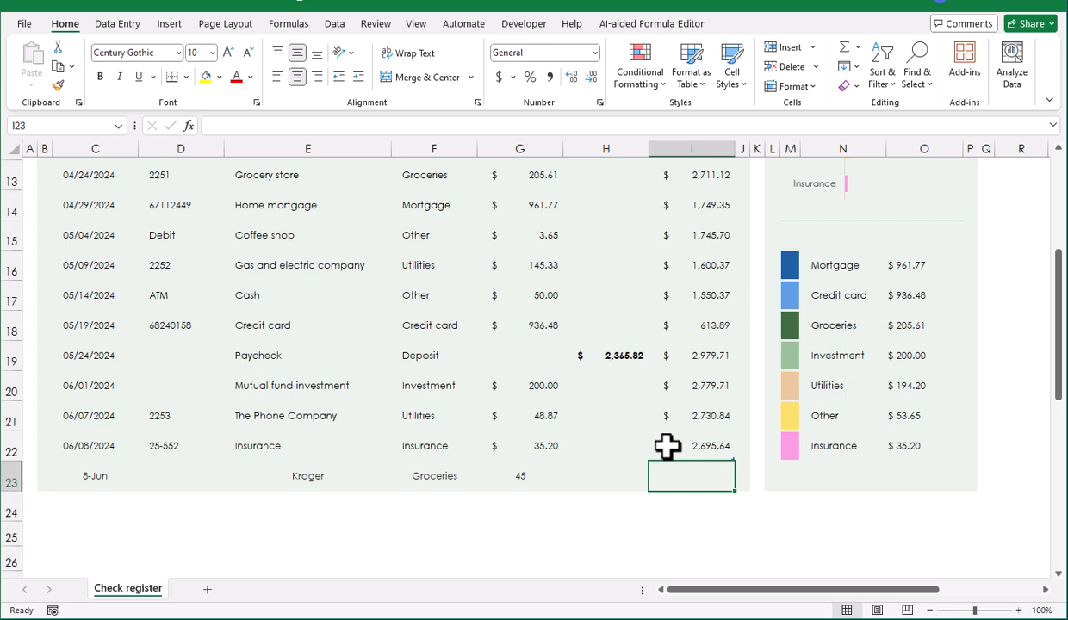
click(713, 443)
click(711, 417)
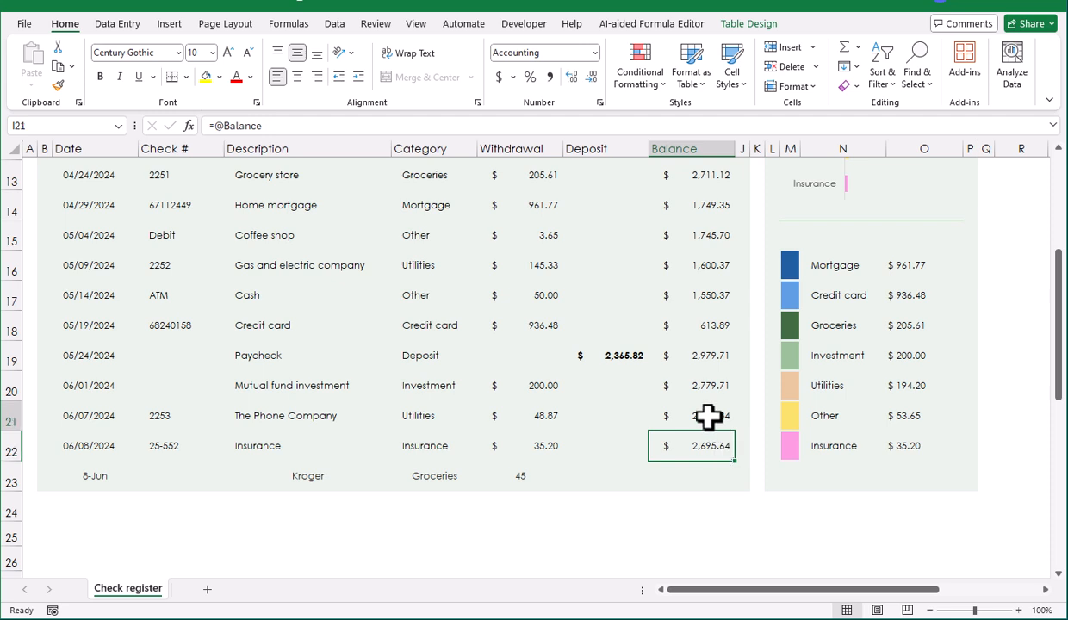
click(709, 473)
click(712, 455)
drag(735, 463, 730, 490)
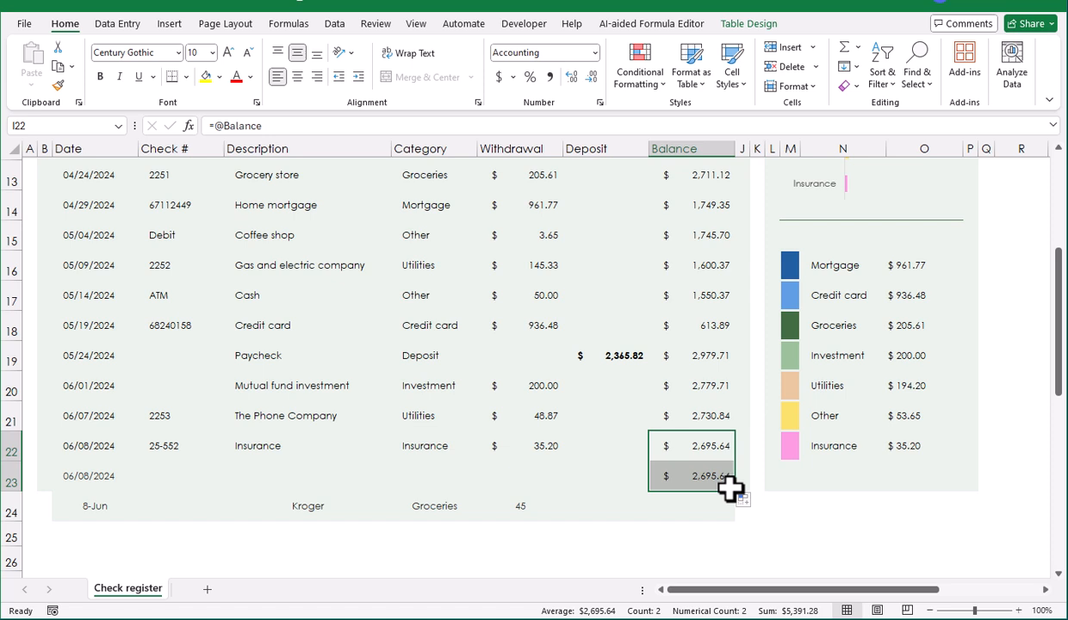
click(601, 480)
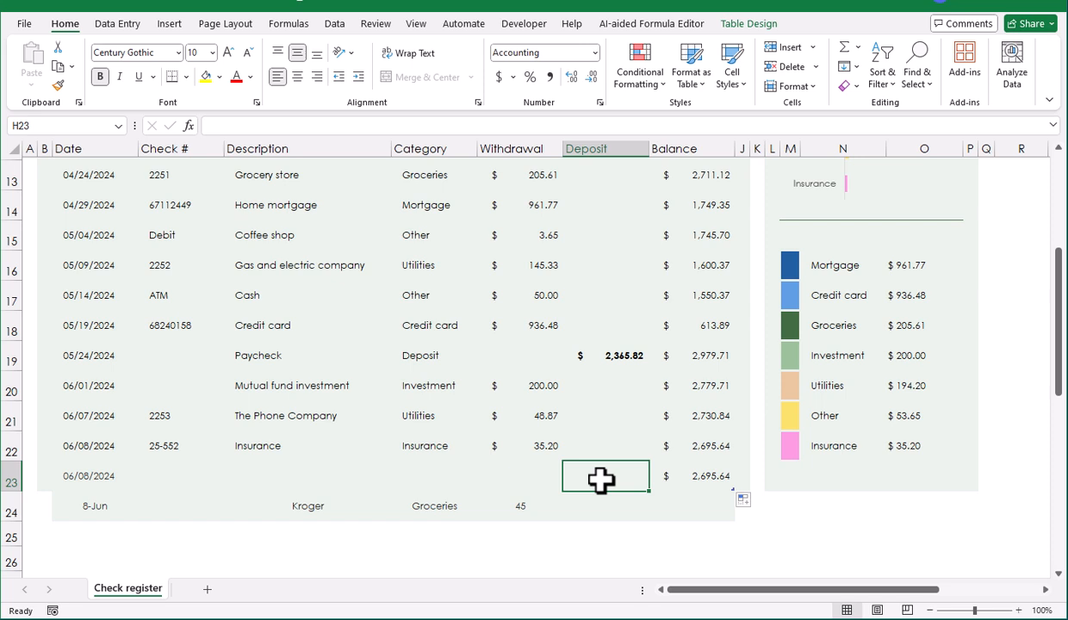
click(143, 474)
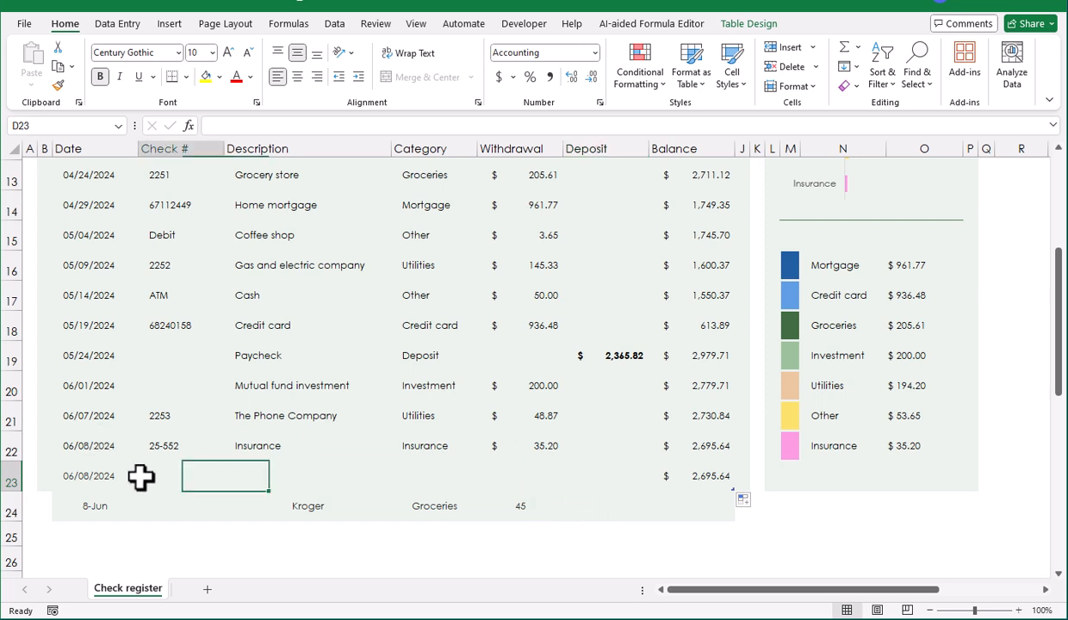
Step: Insert a table row below row 23 and change the date in row 23 to 6/7
click(814, 49)
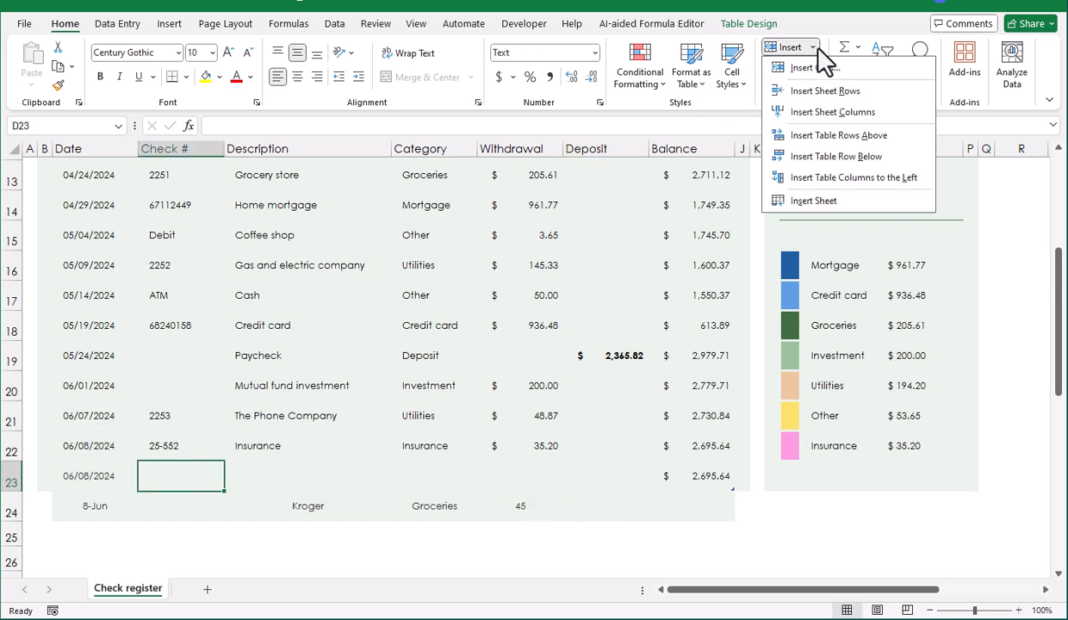
click(850, 157)
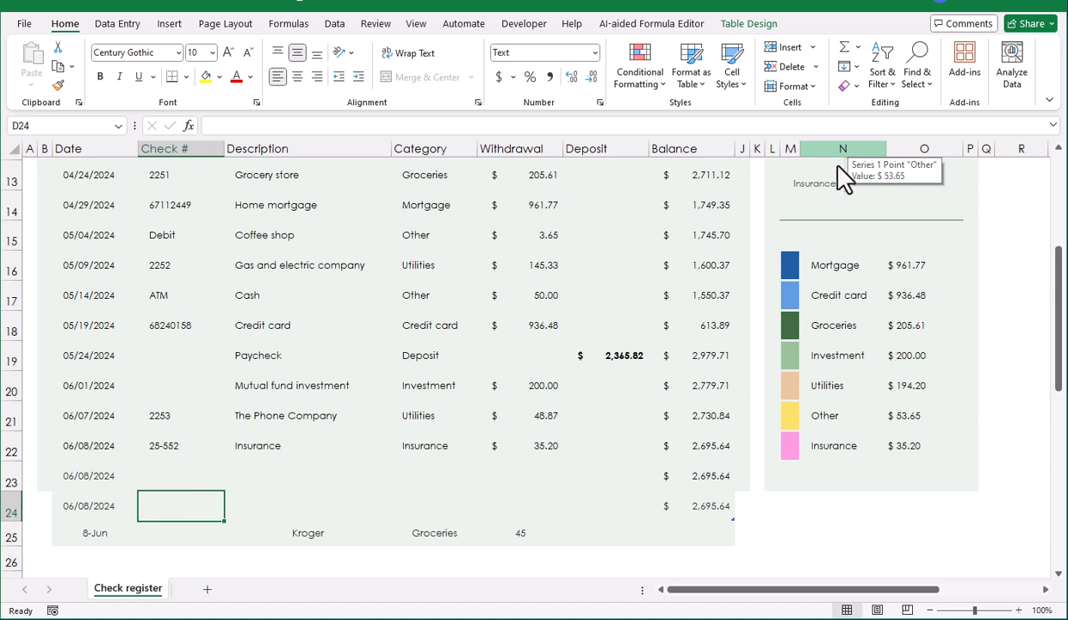
click(94, 476)
text(6/7)
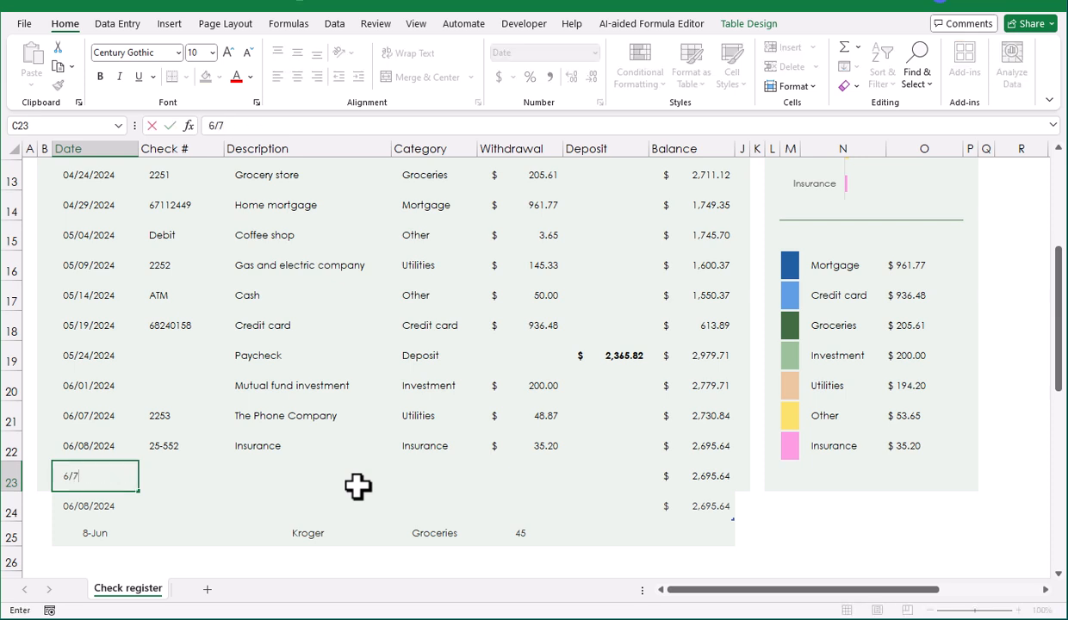
key(Tab)
Step: Enter the description Water bill and a withdrawal of 55 in row 23, leaving the category blank
click(357, 487)
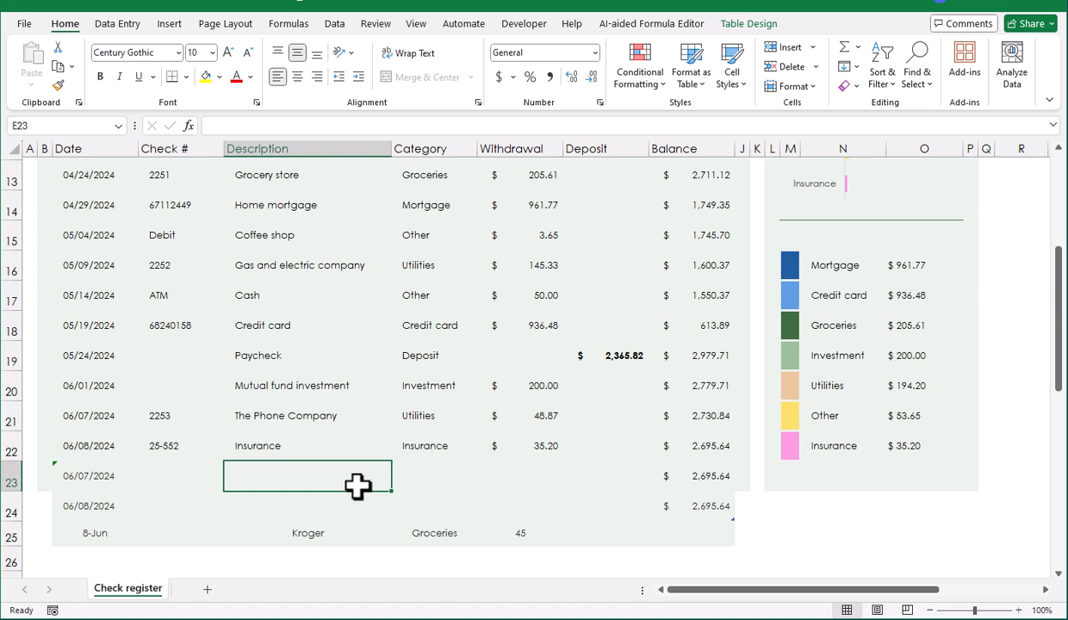
text(Water bill)
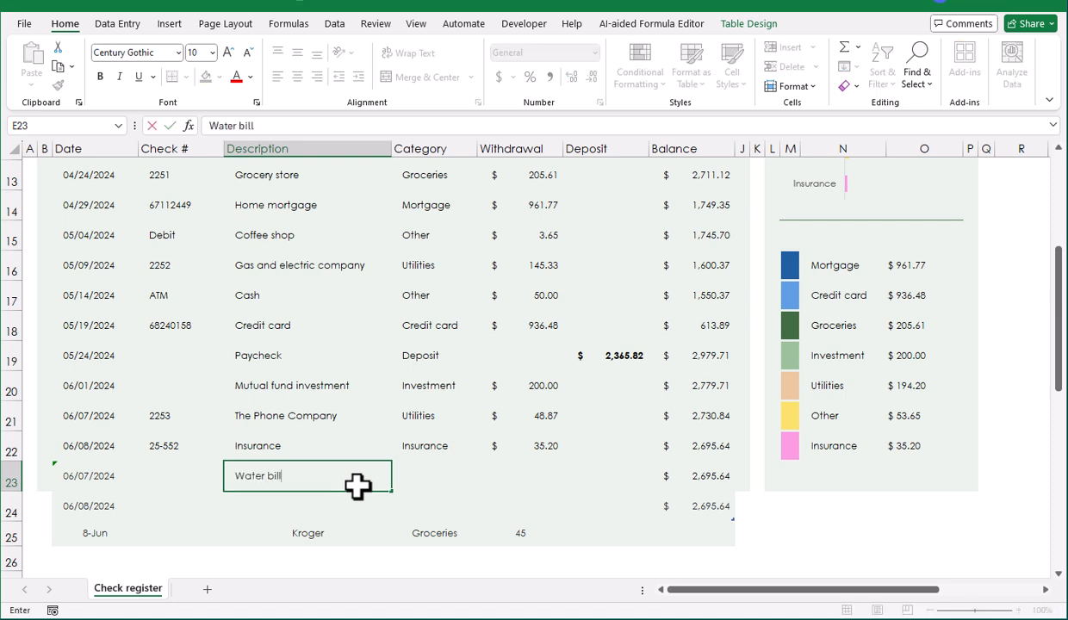
key(Tab)
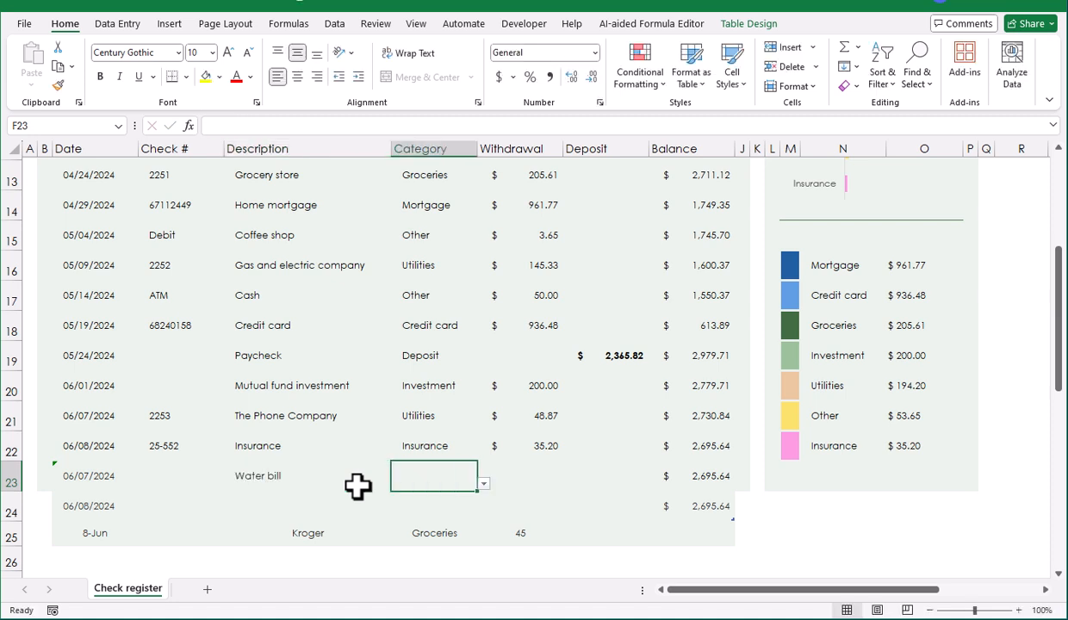
key(Tab)
text(55)
key(Tab)
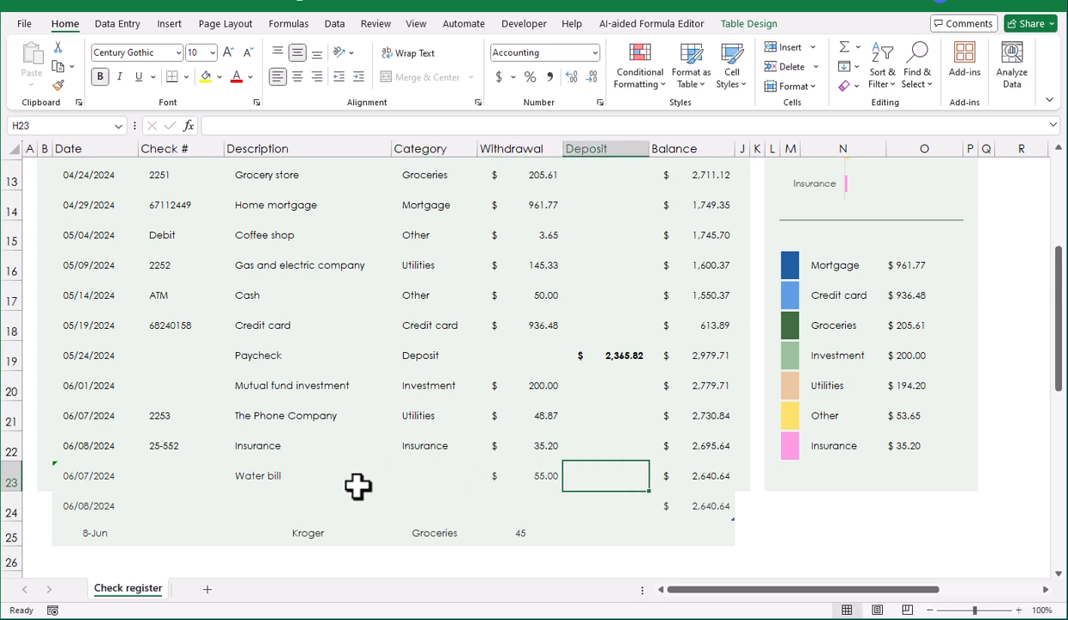
scroll(380, 458, down, 1)
scroll(382, 458, up, 1)
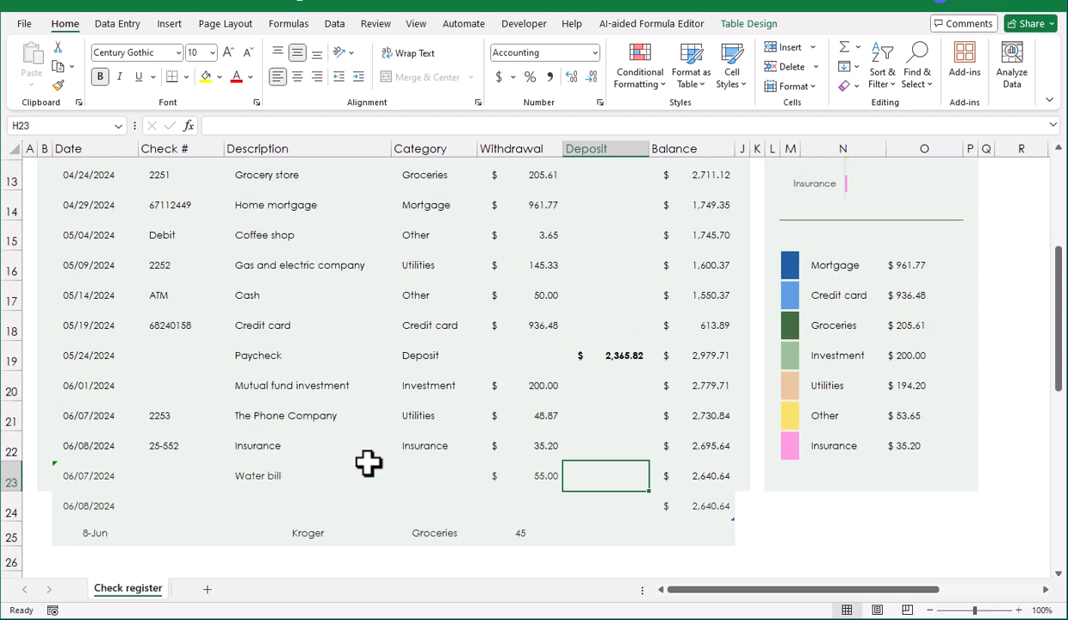
Step: Insert another table row below row 24 of the check register
click(159, 507)
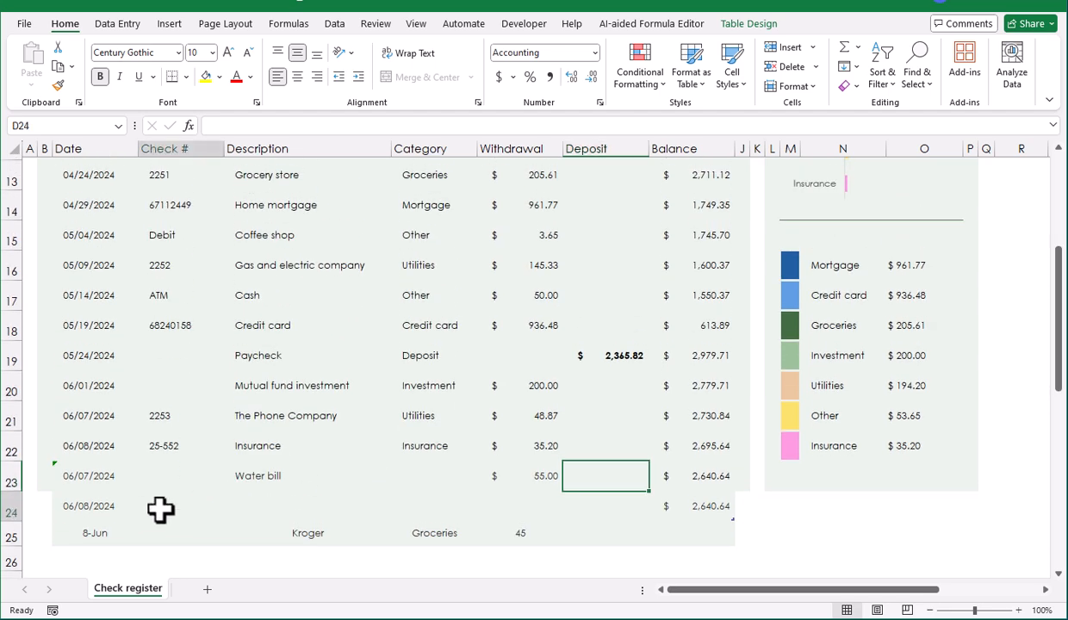
click(810, 47)
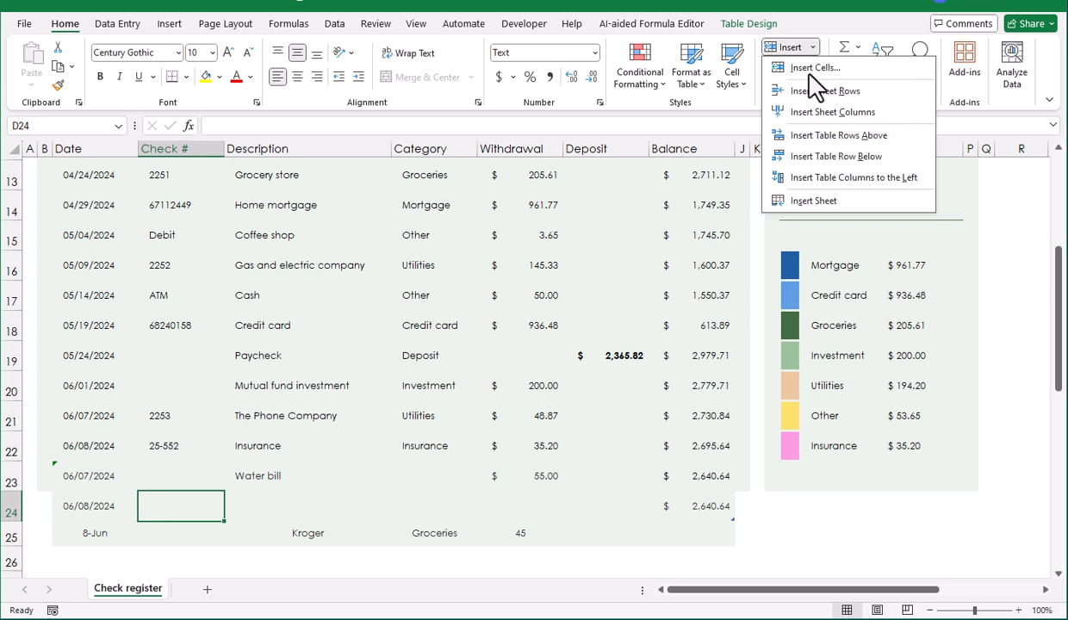
click(840, 157)
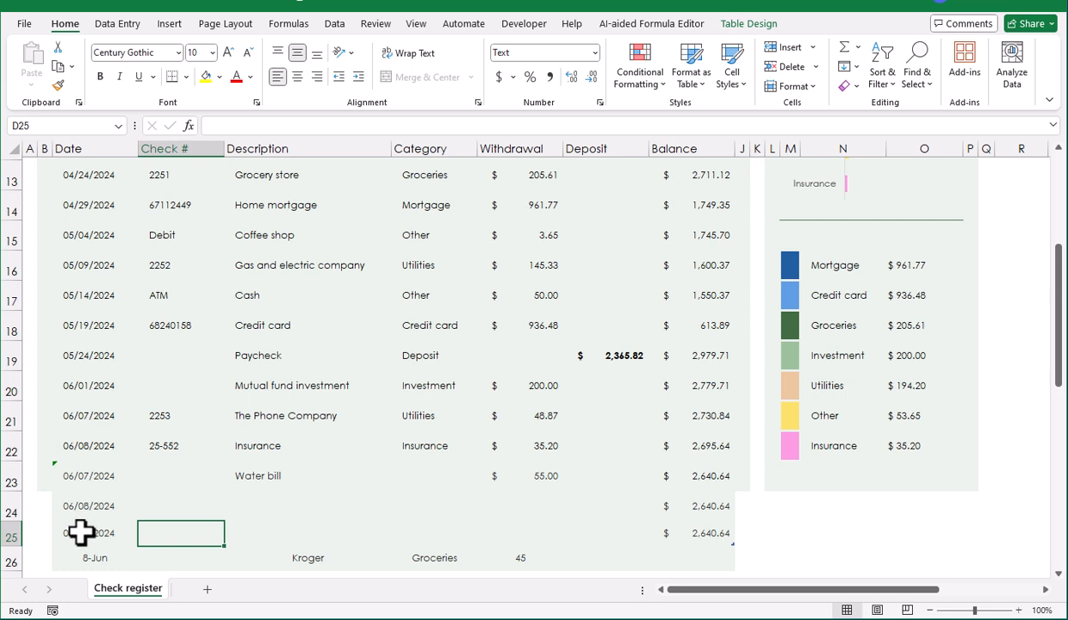
scroll(82, 534, down, 1)
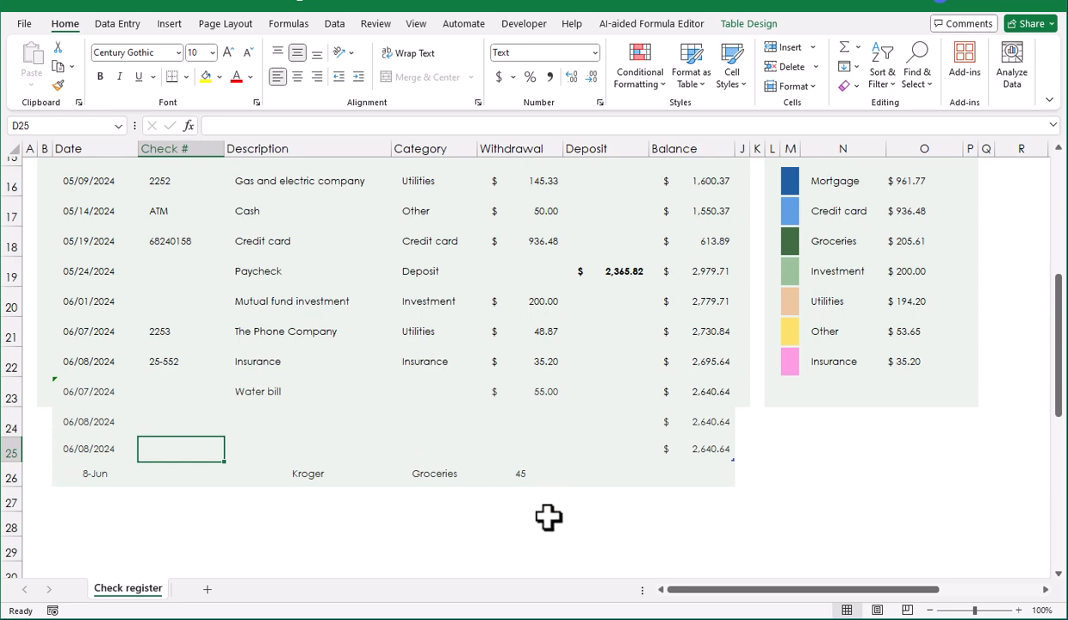
Step: Check the register's current balance and the Breakdown of withdrawals chart against the transaction rows
scroll(546, 515, up, 2)
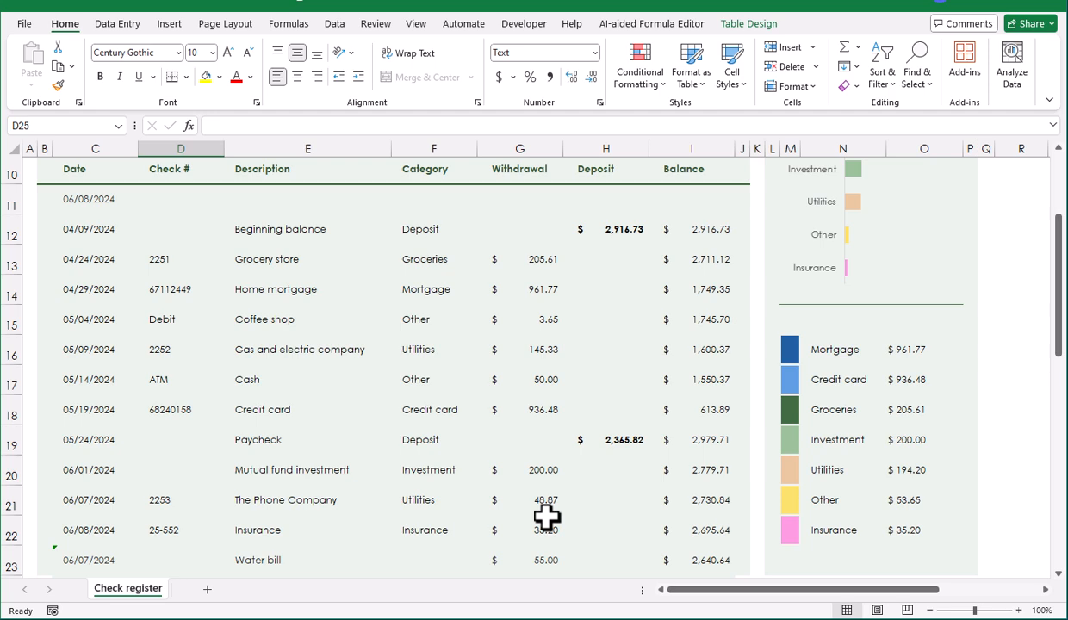
scroll(546, 515, up, 2)
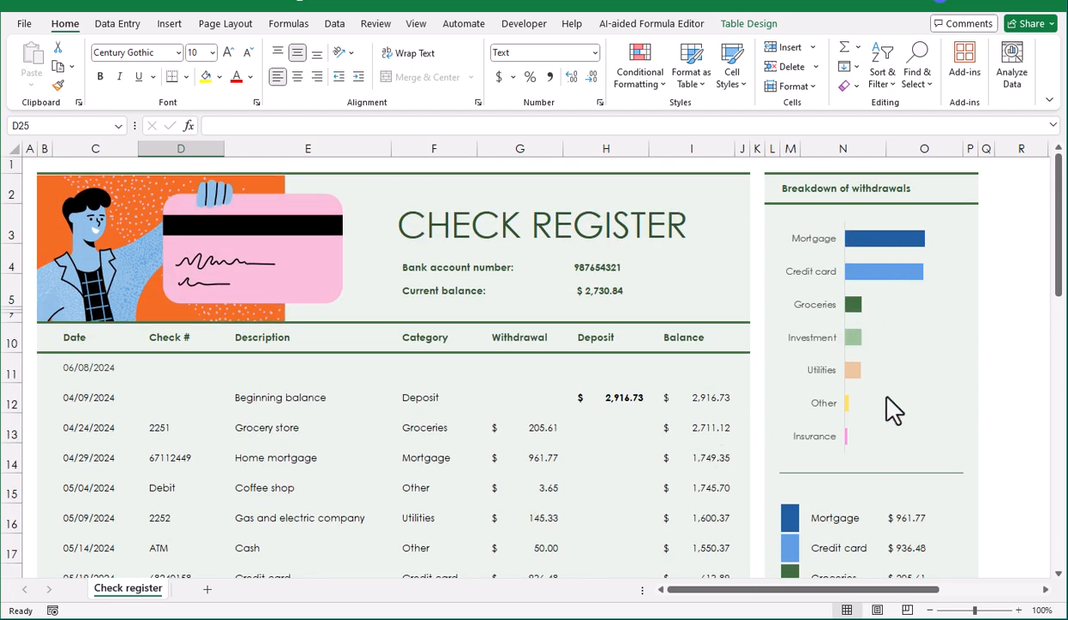
scroll(909, 463, down, 3)
scroll(909, 463, down, 1)
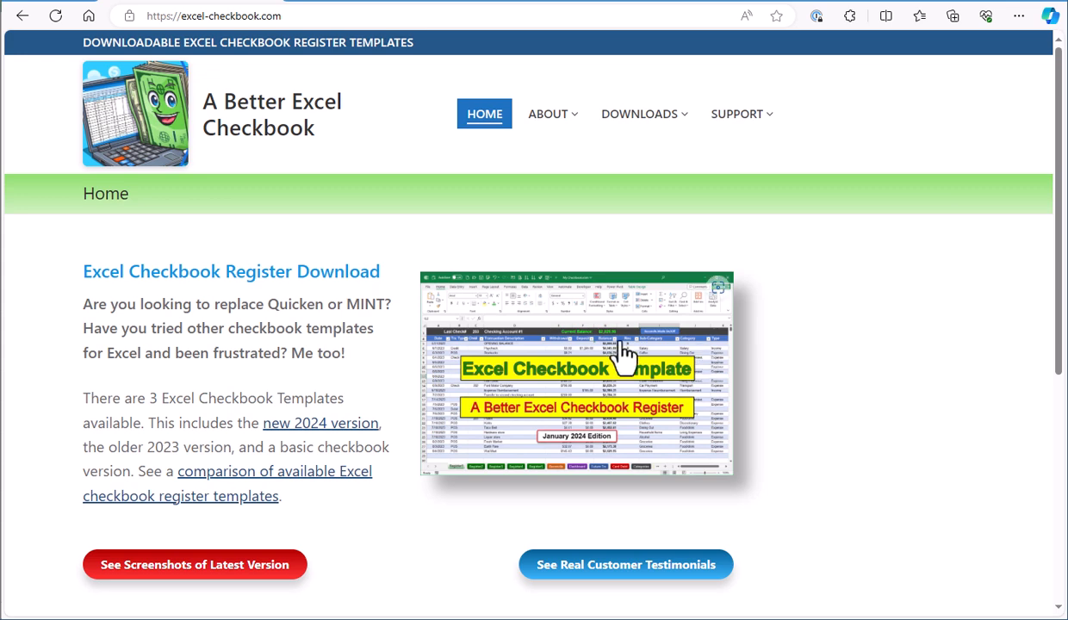
Step: On excel-checkbook.com in the browser, open the comparison of available checkbook register templates and review each edition's features and price
click(297, 486)
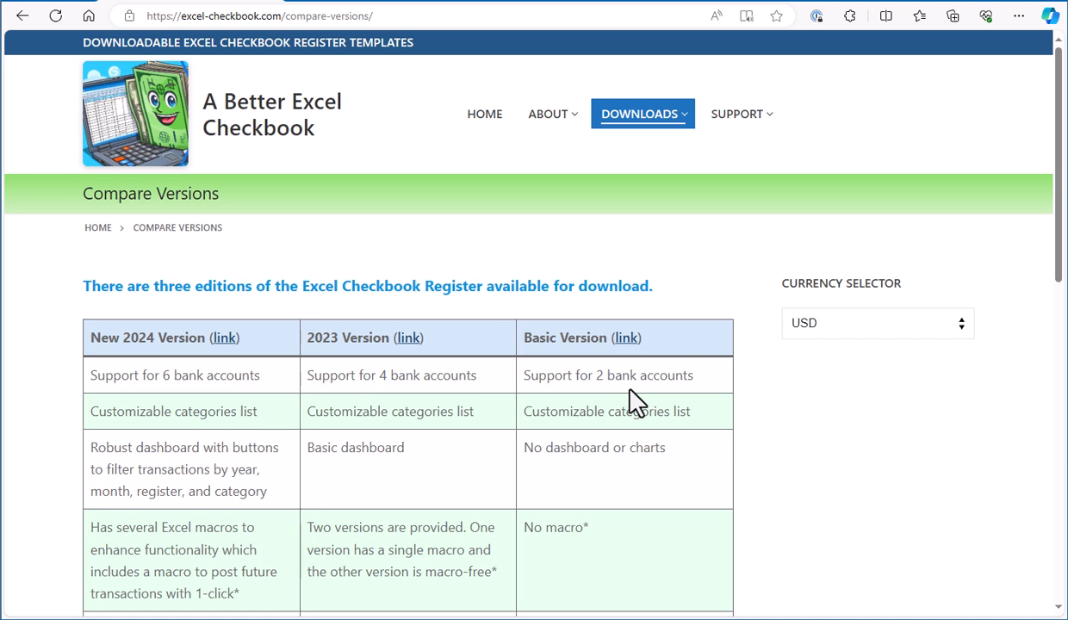
scroll(615, 410, down, 3)
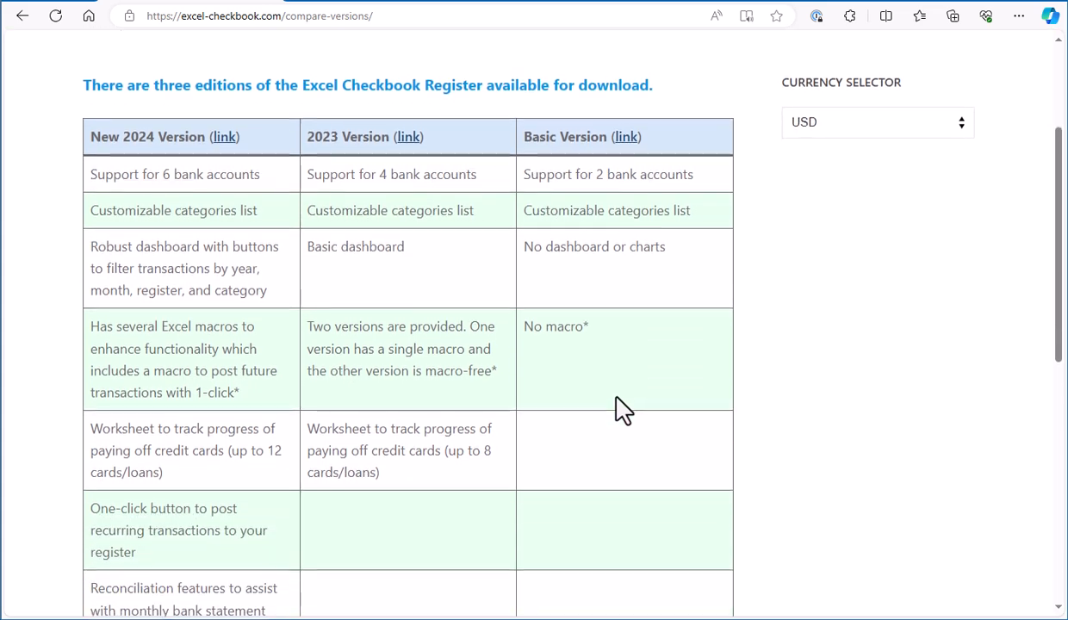
scroll(620, 410, down, 4)
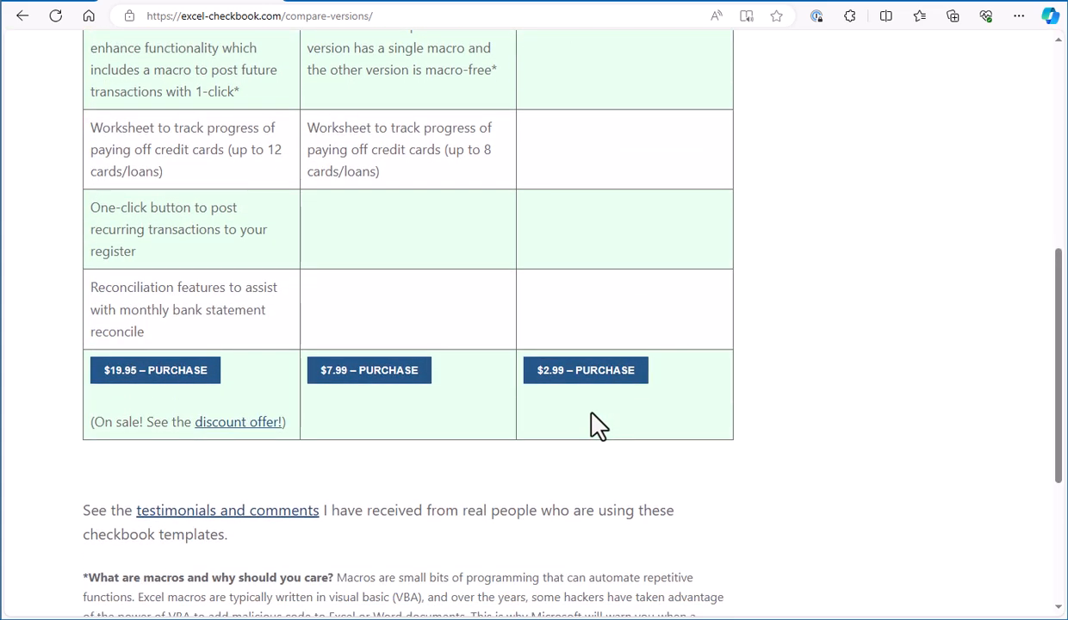
scroll(474, 460, up, 5)
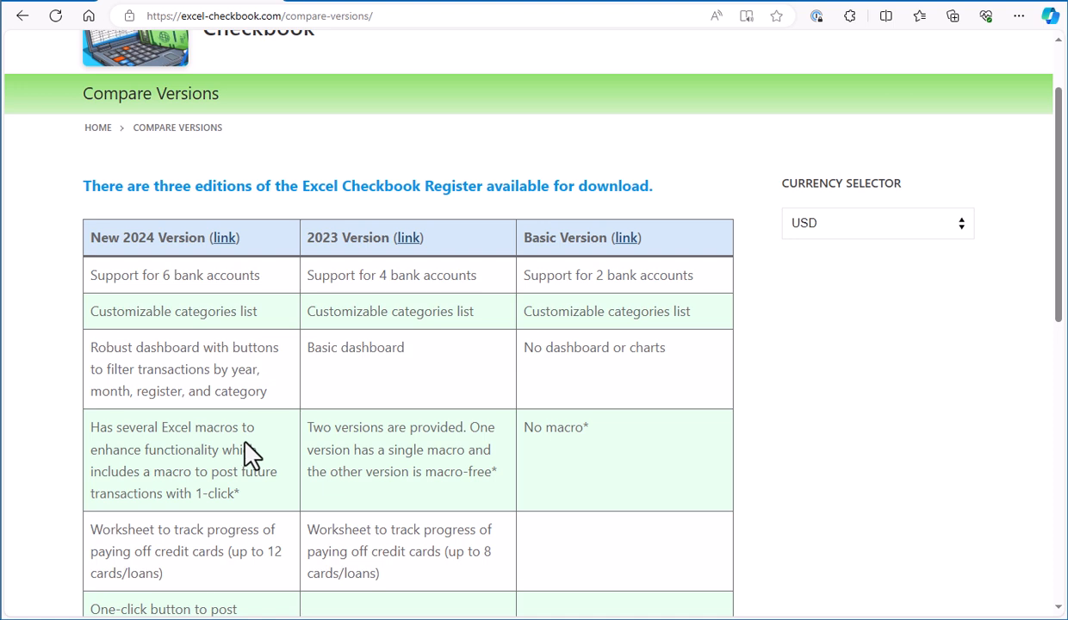
Step: Open the New 2024 Version's page and read through its register and one-click future transactions features
click(226, 239)
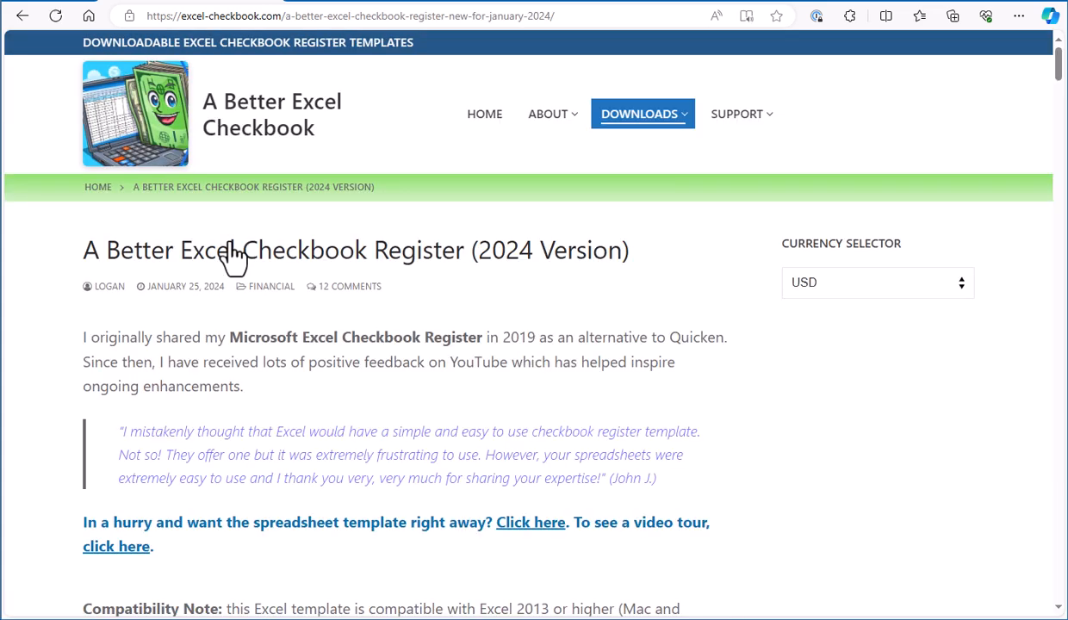
scroll(262, 310, down, 1)
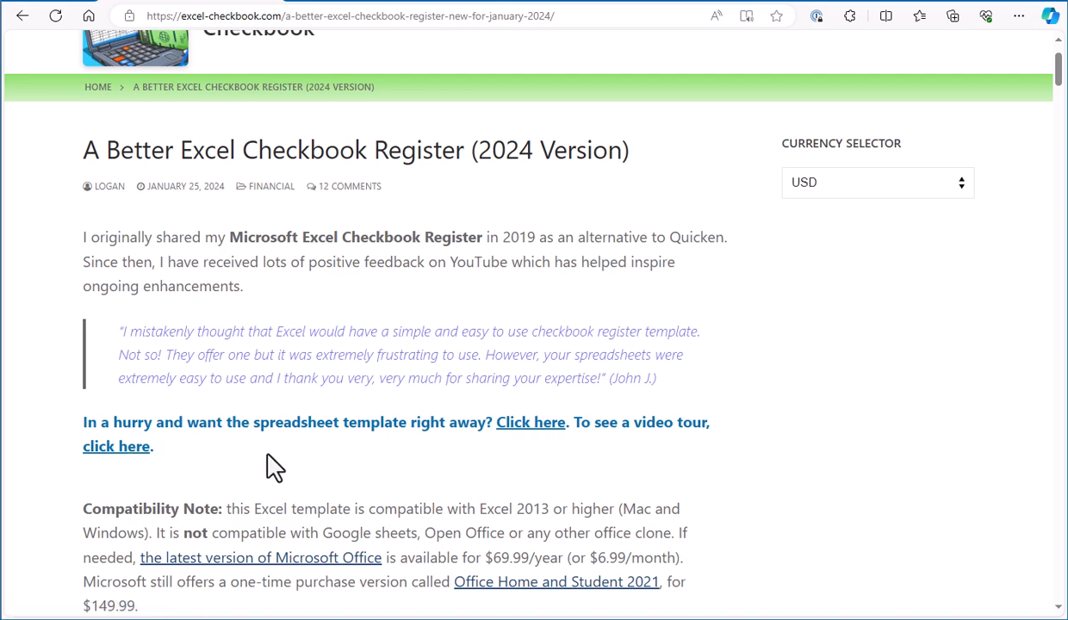
scroll(405, 474, down, 4)
scroll(405, 467, down, 6)
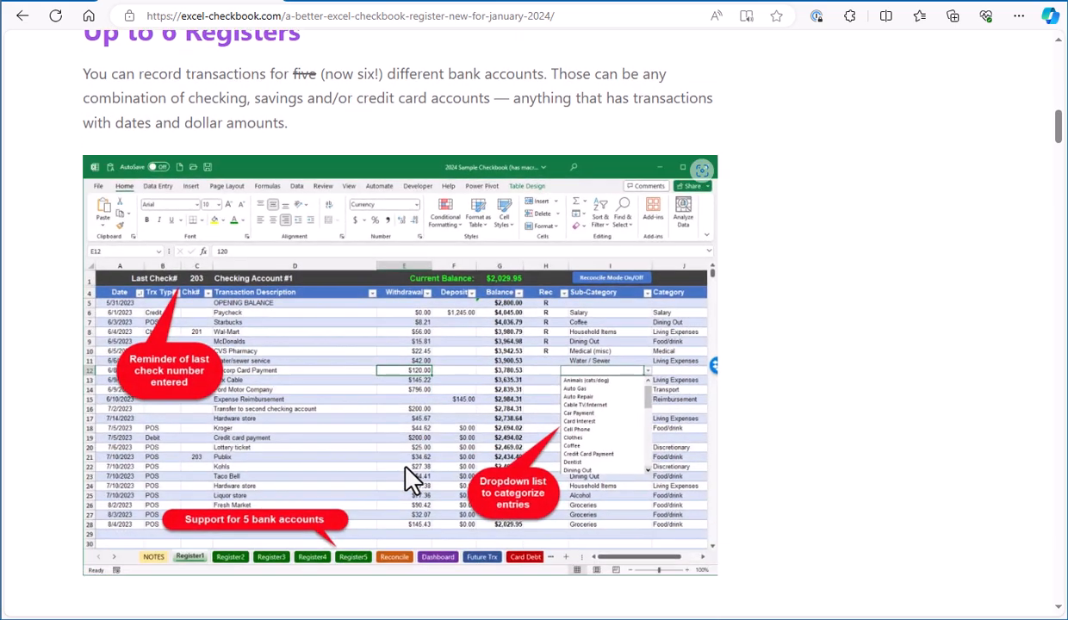
scroll(412, 481, down, 1)
scroll(412, 480, down, 2)
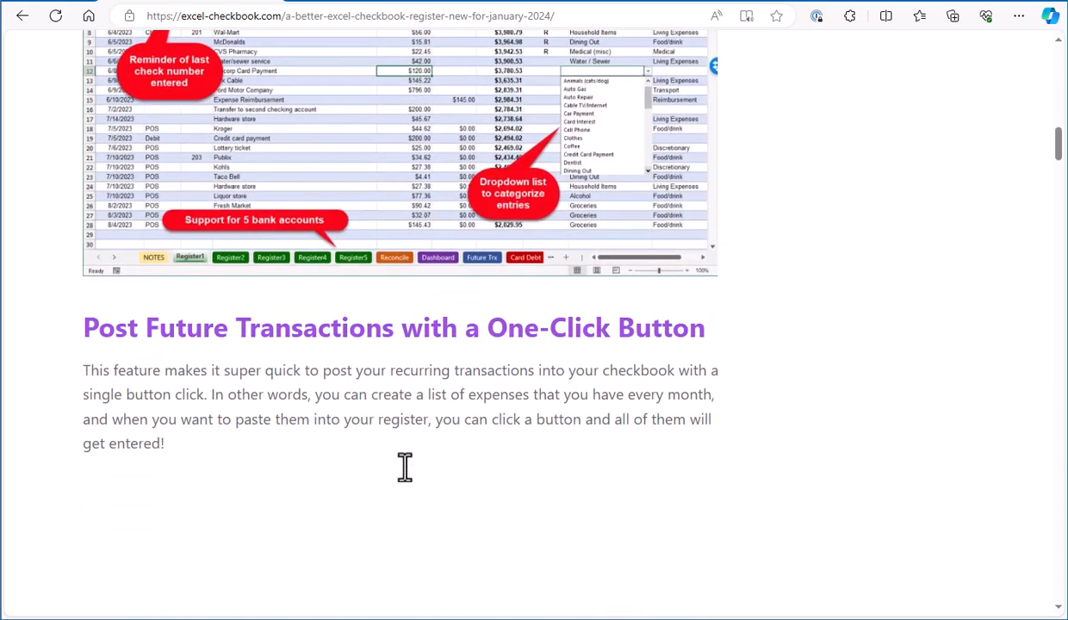